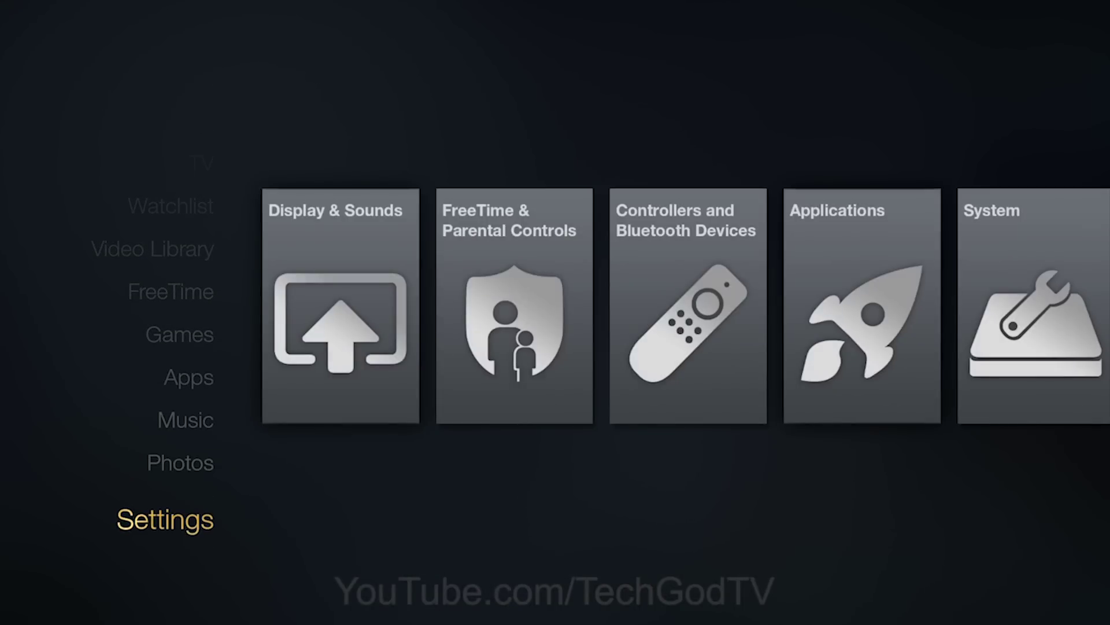
# Step: Turn on ADB debugging and Apps from Unknown Sources in System > Developer Options, accepting the warning
pyautogui.press('Right')
pyautogui.press('Right')
pyautogui.press('Right')
pyautogui.press('Right')
pyautogui.press('Right')
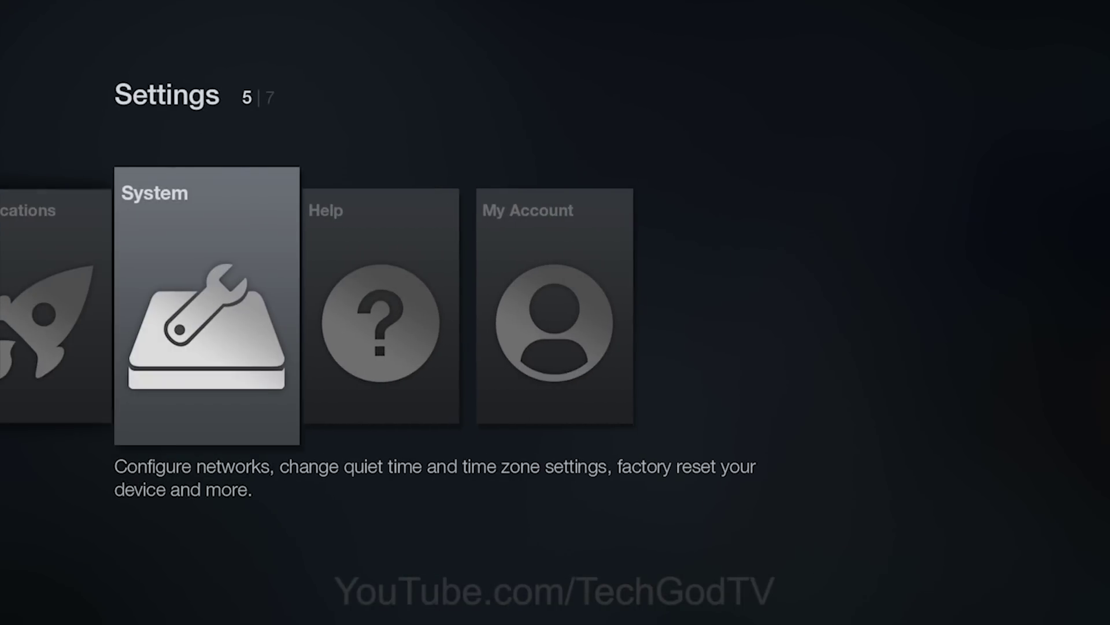
pyautogui.press('Return')
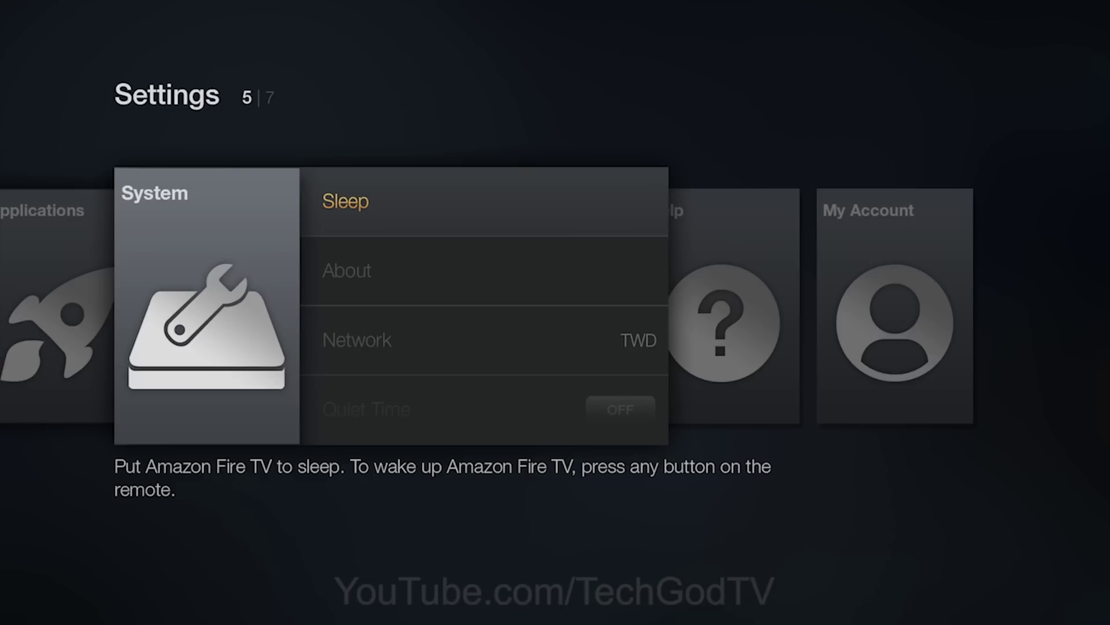
pyautogui.press('Down')
pyautogui.press('Down')
pyautogui.press('Down')
pyautogui.press('Down')
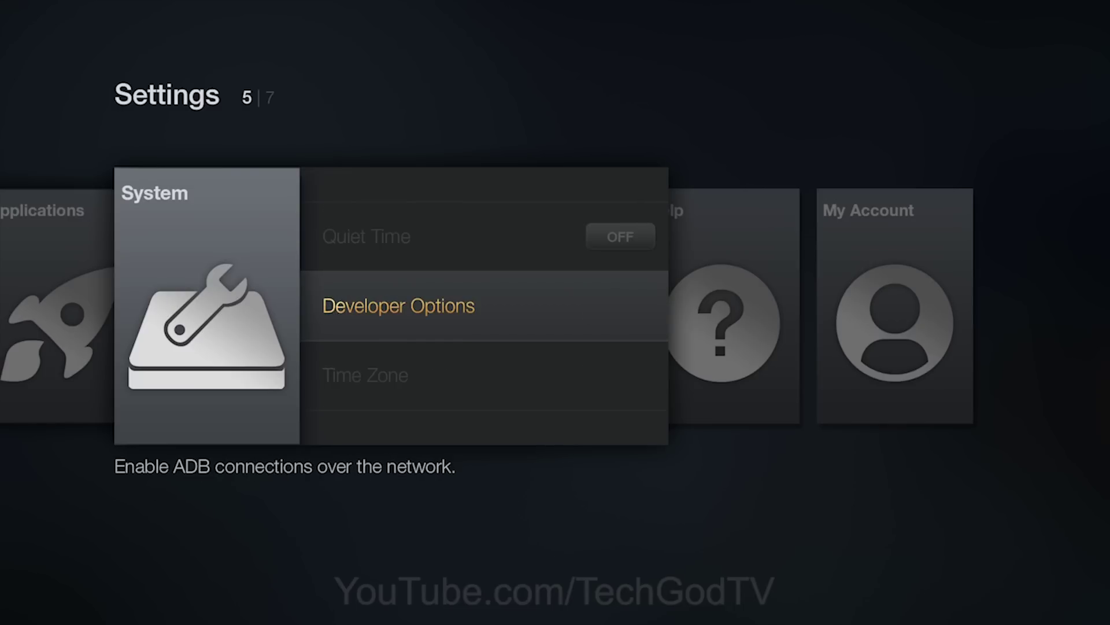
pyautogui.press('Return')
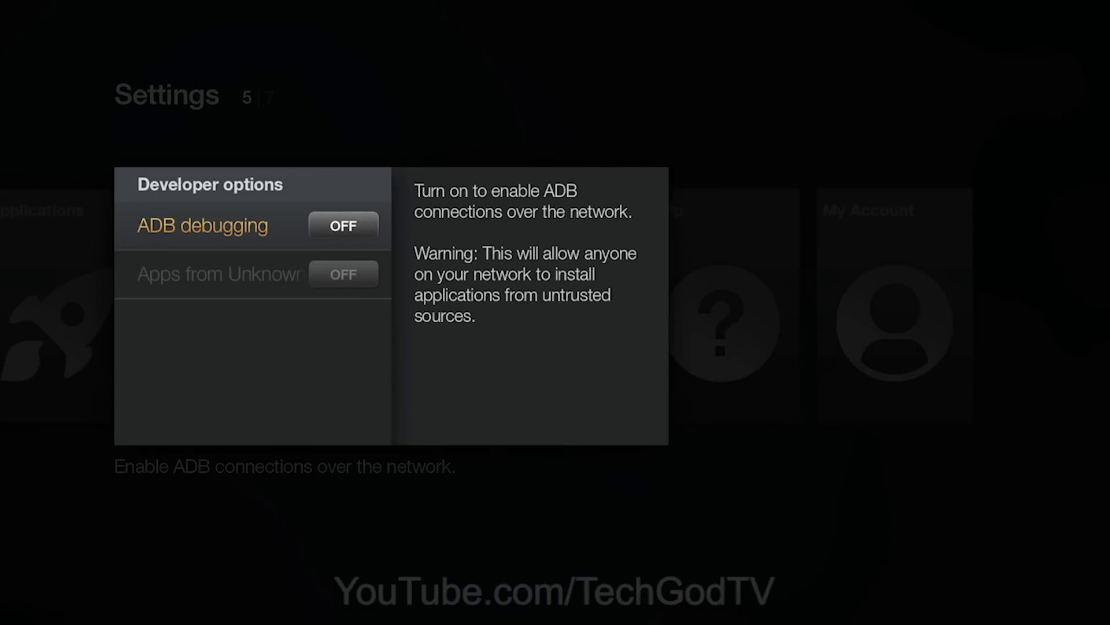
pyautogui.press('Return')
pyautogui.press('Down')
pyautogui.press('Down')
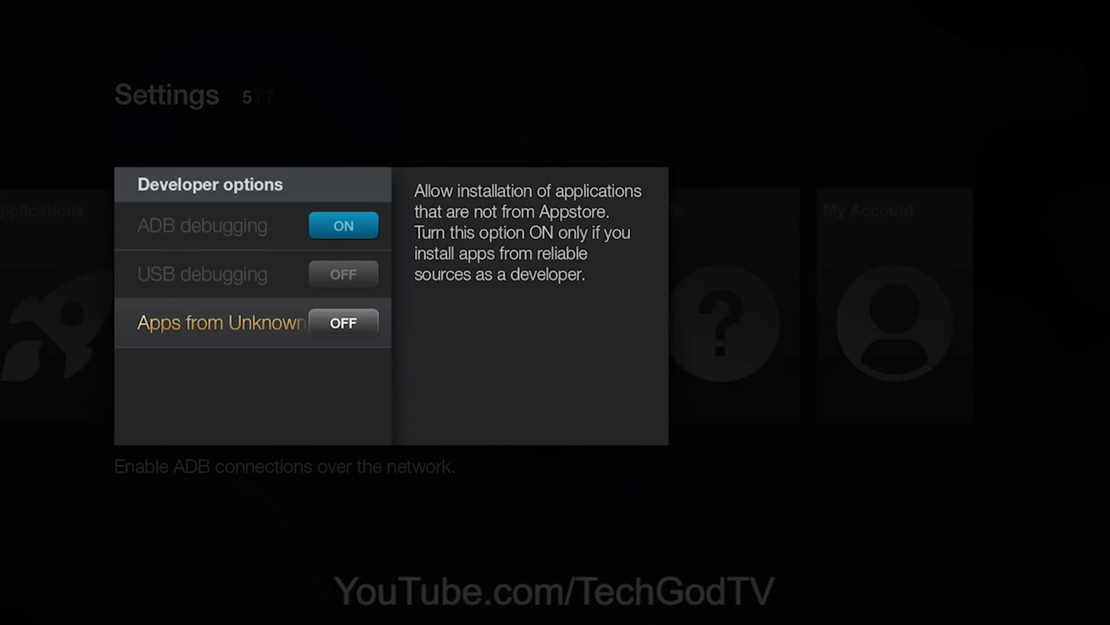
pyautogui.press('Return')
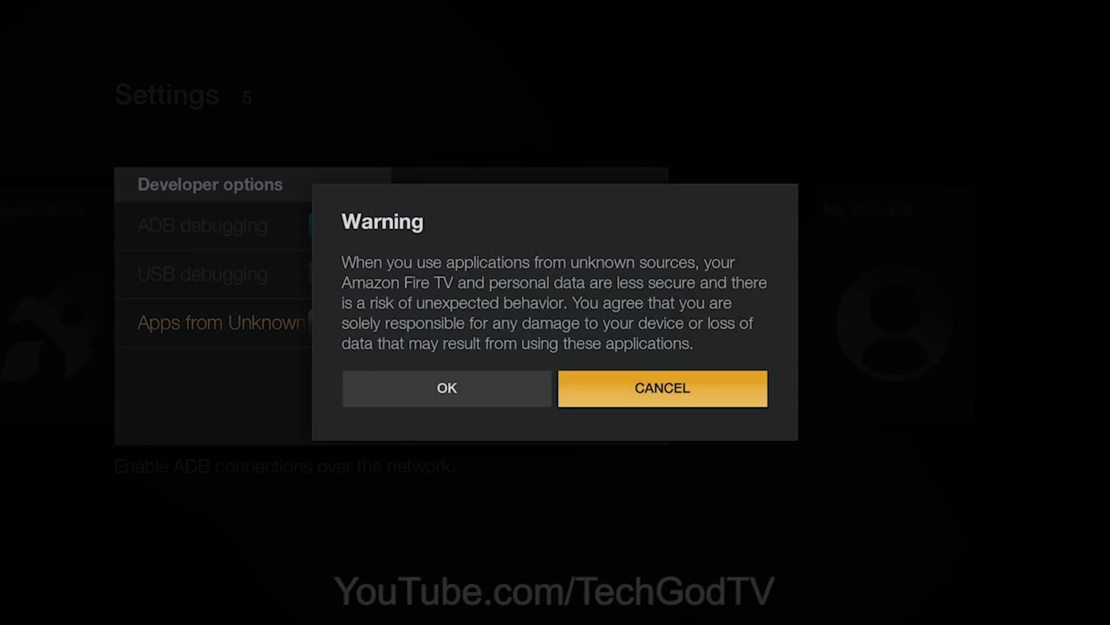
pyautogui.press('Left')
pyautogui.press('Return')
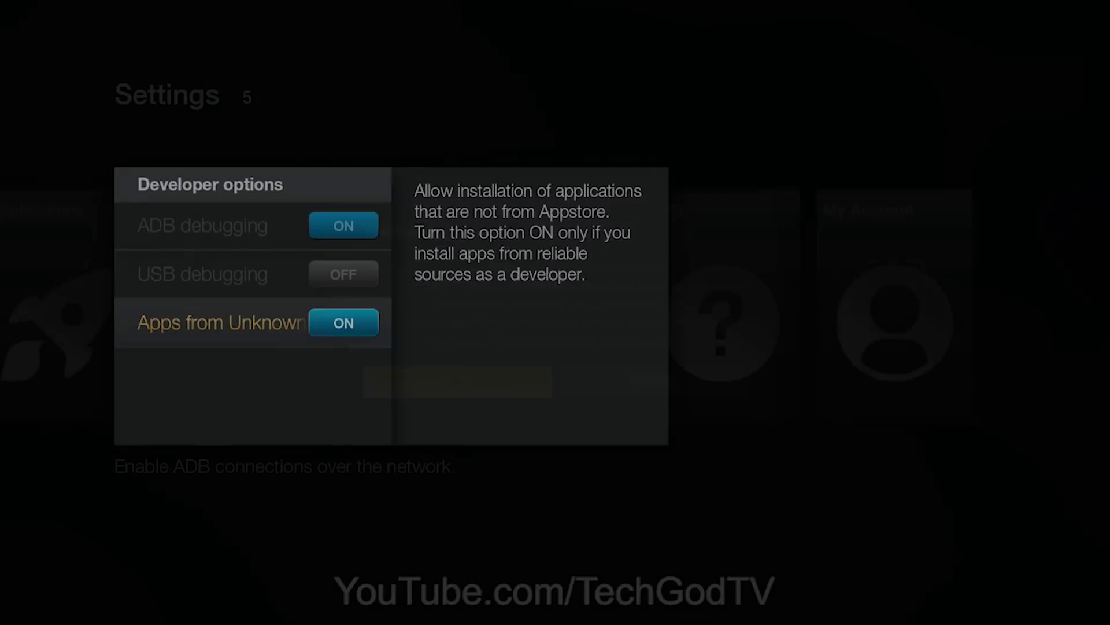
# Step: Look up the Fire TV's IP address, 192.168.1.13, under System > About > Network
pyautogui.press('Escape')
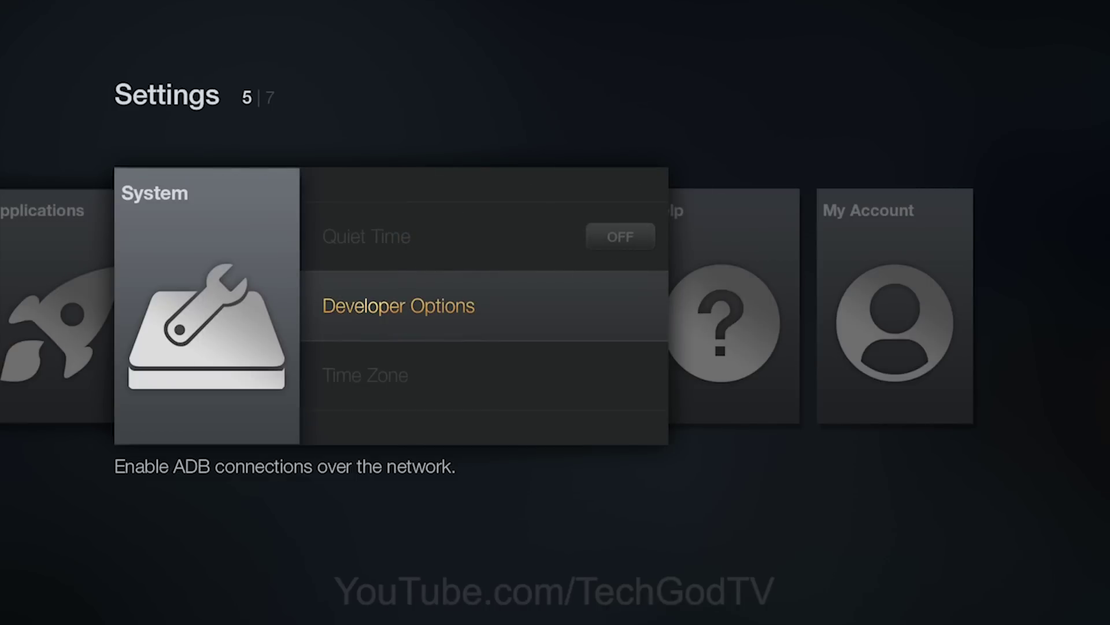
pyautogui.press('Up')
pyautogui.press('Up')
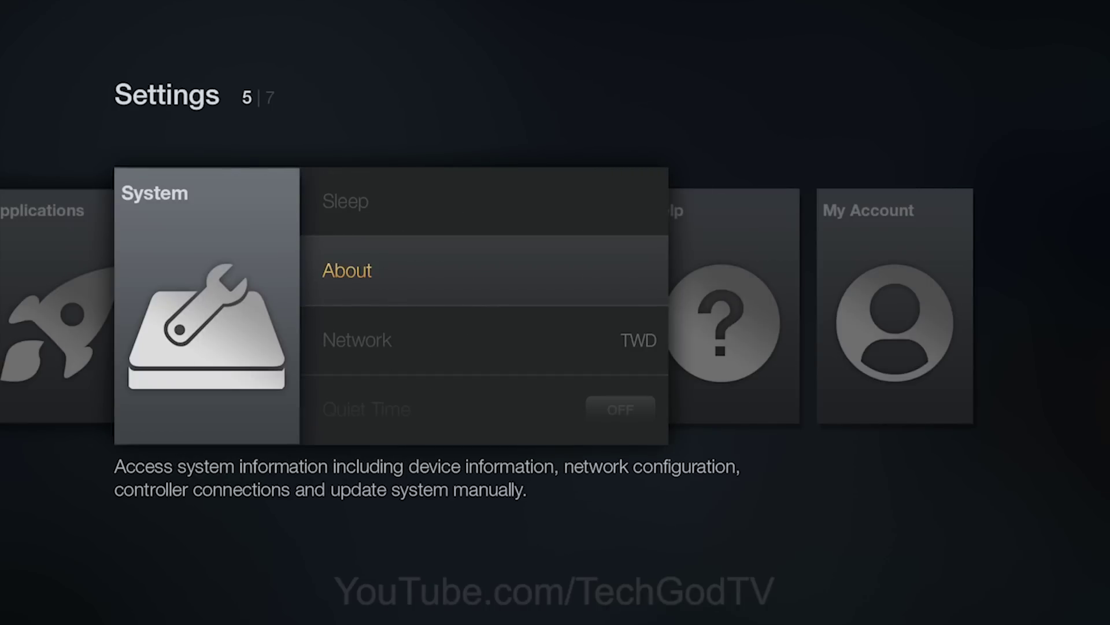
pyautogui.press('Up')
pyautogui.press('Return')
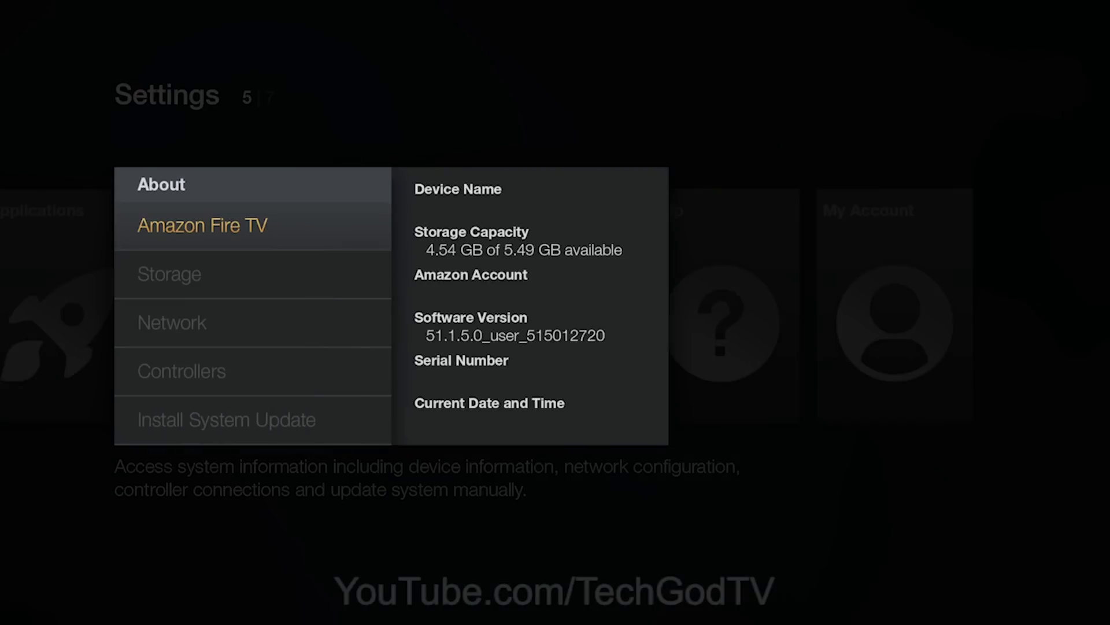
pyautogui.press('Down')
pyautogui.press('Down')
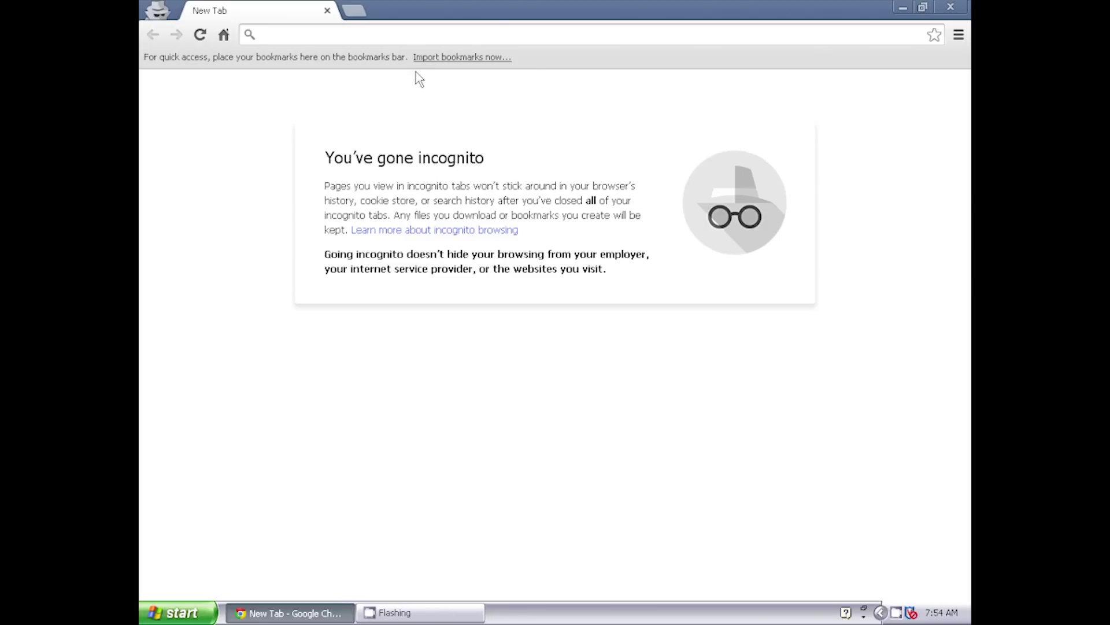
# Step: Search the web for 'adbfire' and open the adbFire page on jocala.com
pyautogui.write('adbfire')
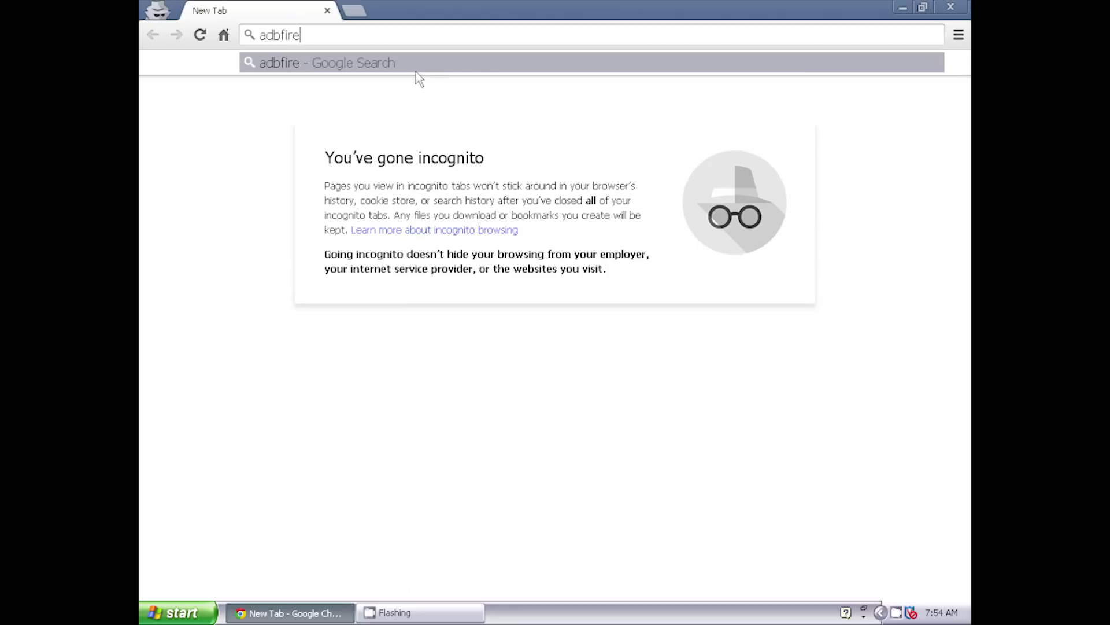
pyautogui.press('Return')
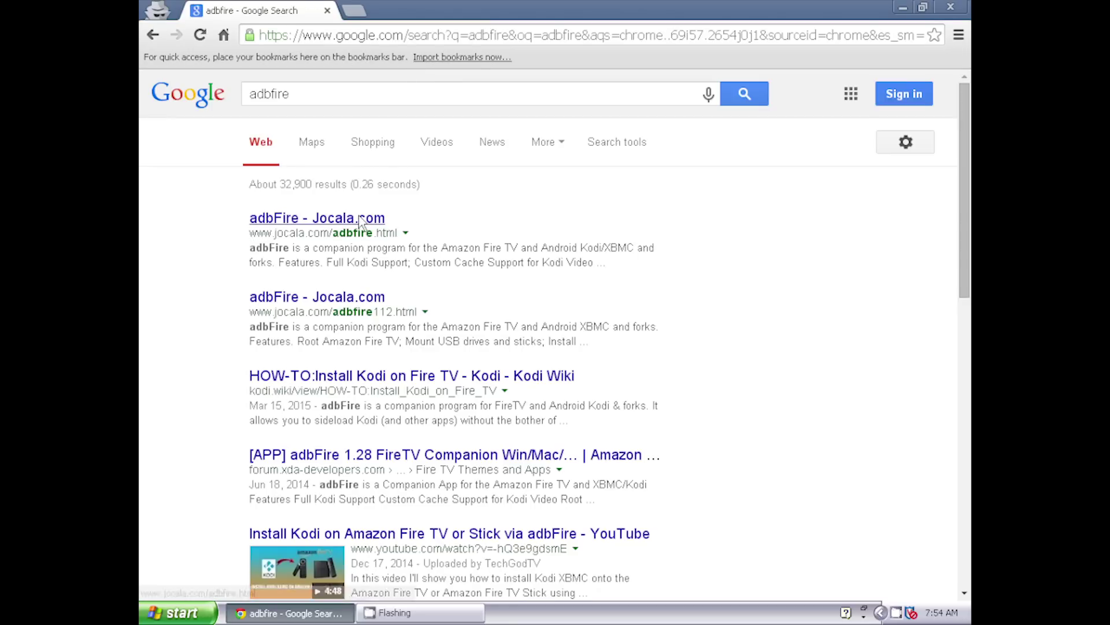
pyautogui.click(365, 218)
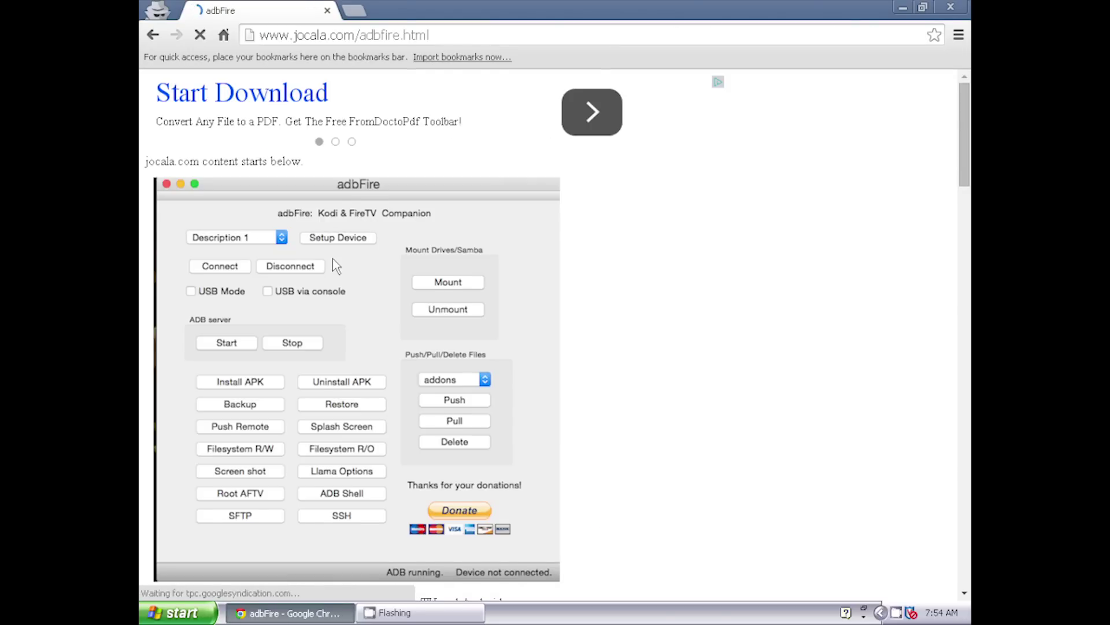
pyautogui.scroll(-10, 323, 290)
pyautogui.scroll(-2, 316, 305)
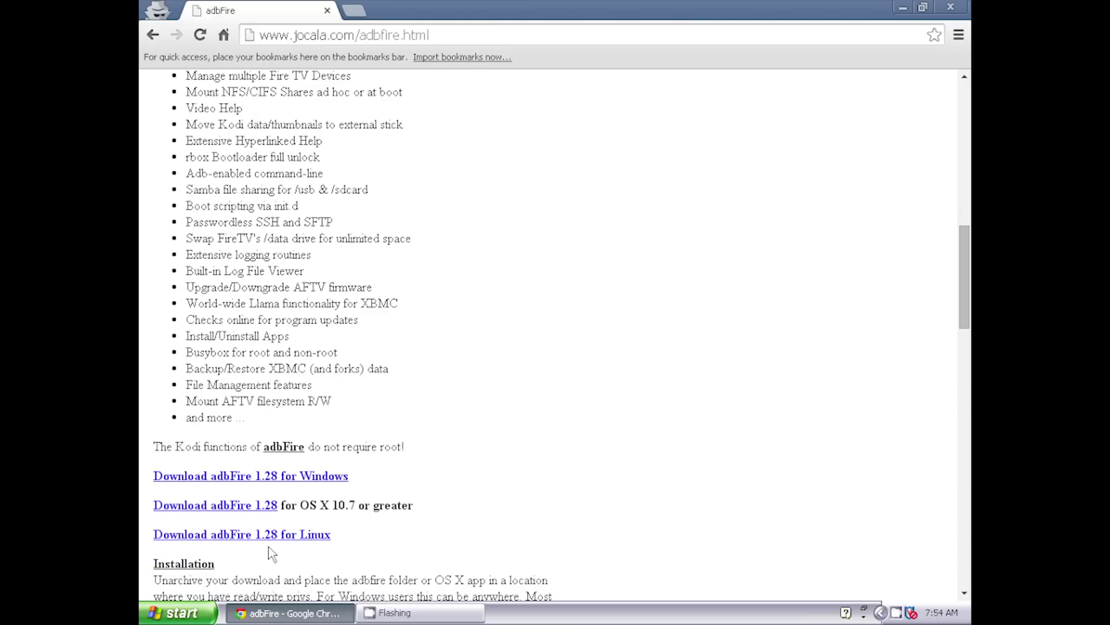
# Step: Download adbFire 1.28 for Windows (adbfw128.zip) from the primary mirror to the Desktop
pyautogui.click(329, 477)
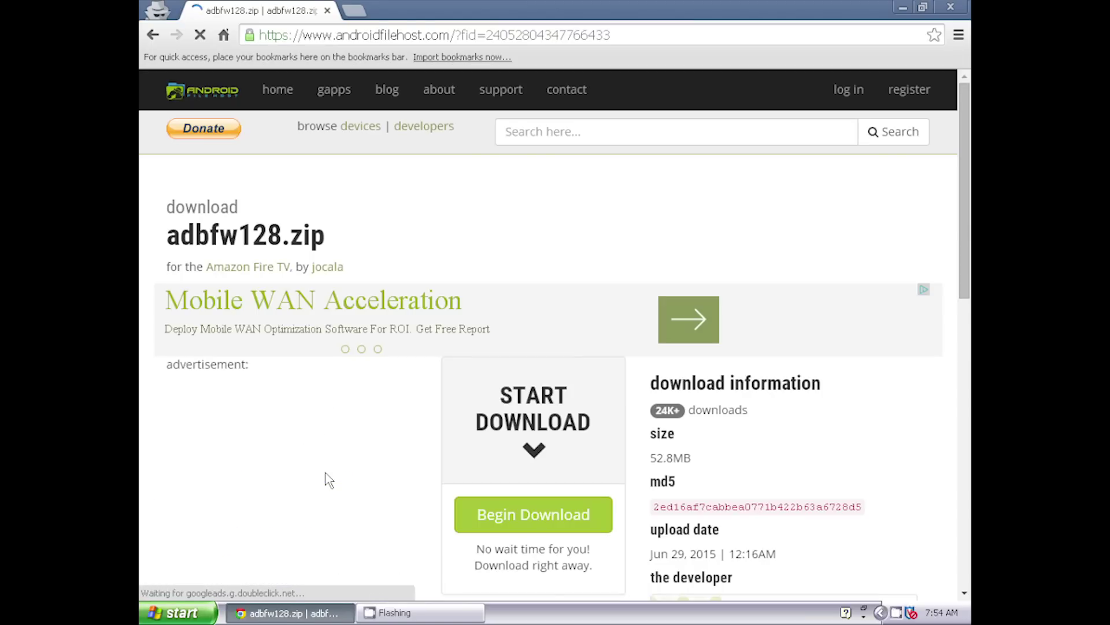
pyautogui.click(532, 518)
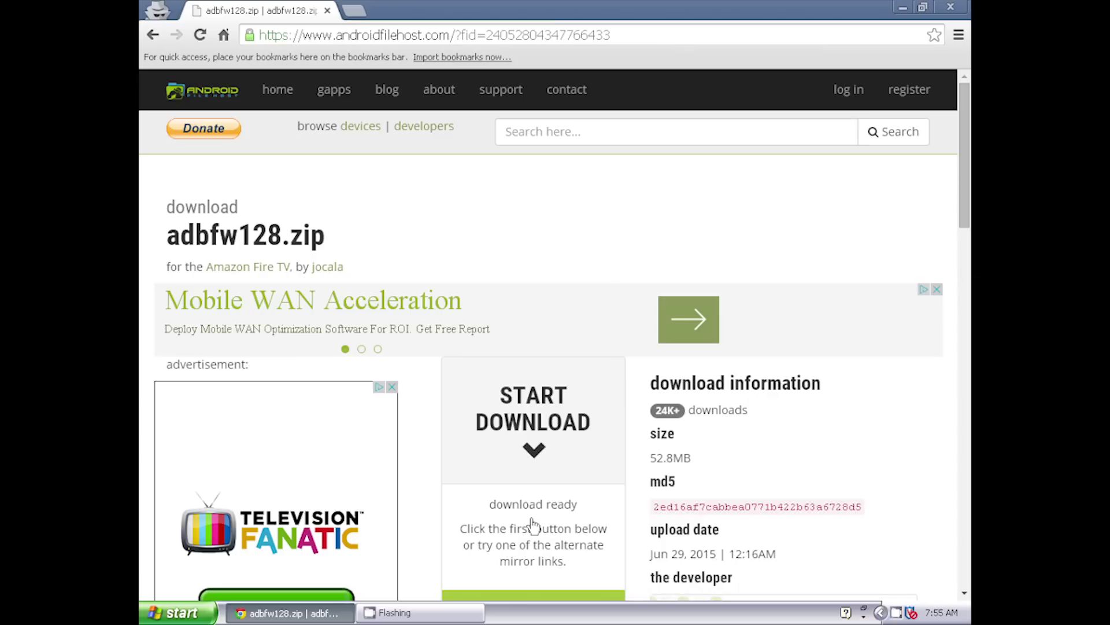
pyautogui.scroll(-3, 534, 526)
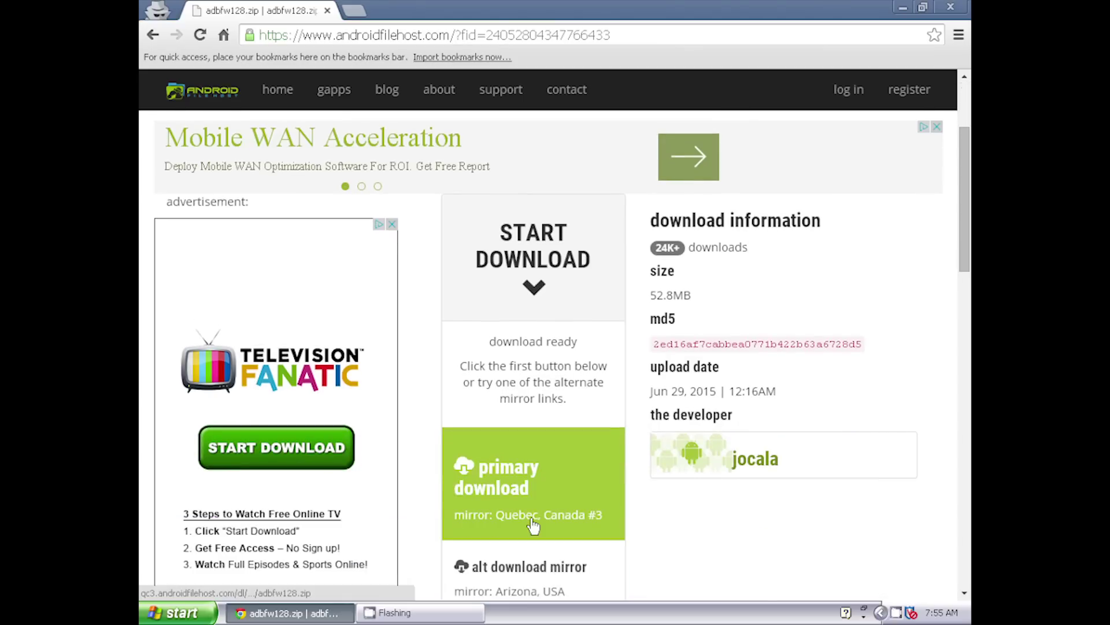
pyautogui.click(545, 509)
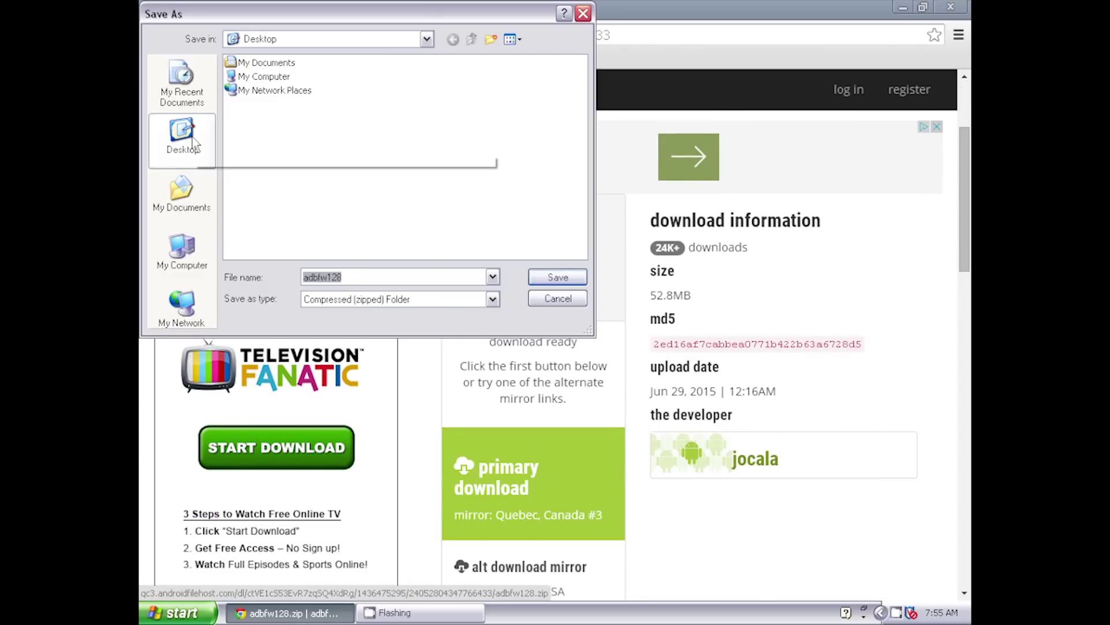
pyautogui.click(559, 278)
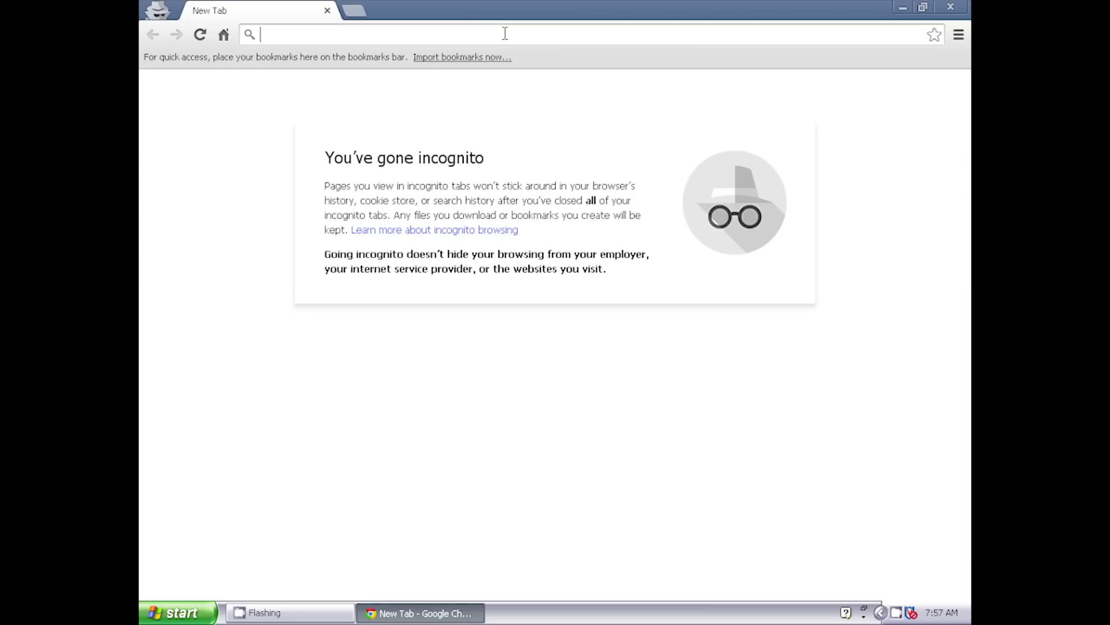
# Step: Search 'kodi' and save the Android ARM build, kodi-14.2-Helix-armeabi-v7a.apk, from kodi.tv Downloads to the Desktop
pyautogui.write('kodi')
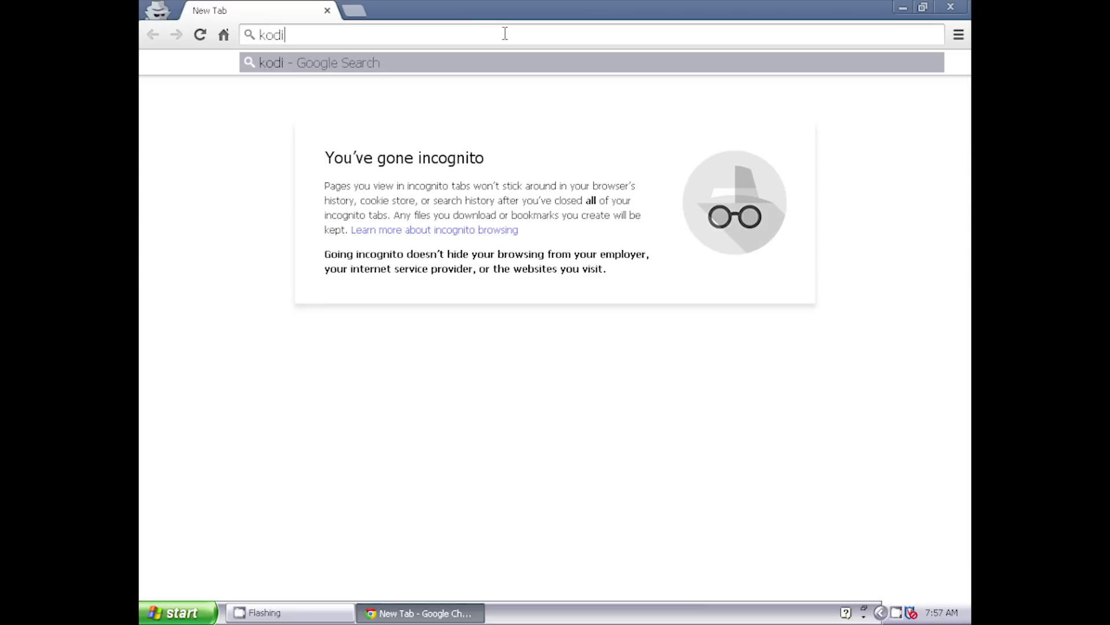
pyautogui.press('Return')
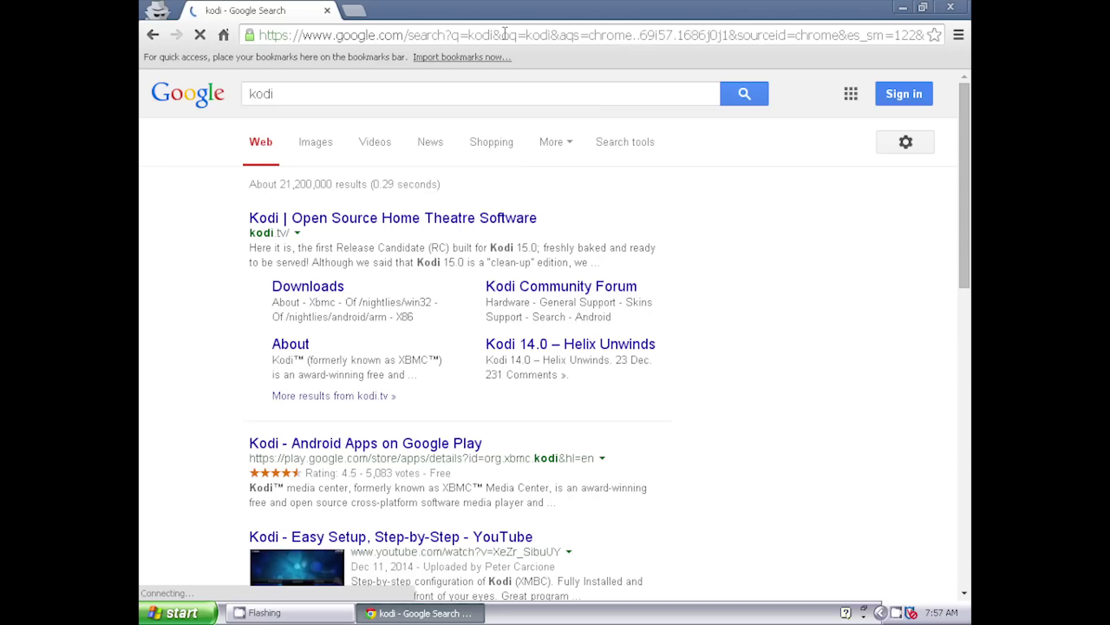
pyautogui.click(493, 219)
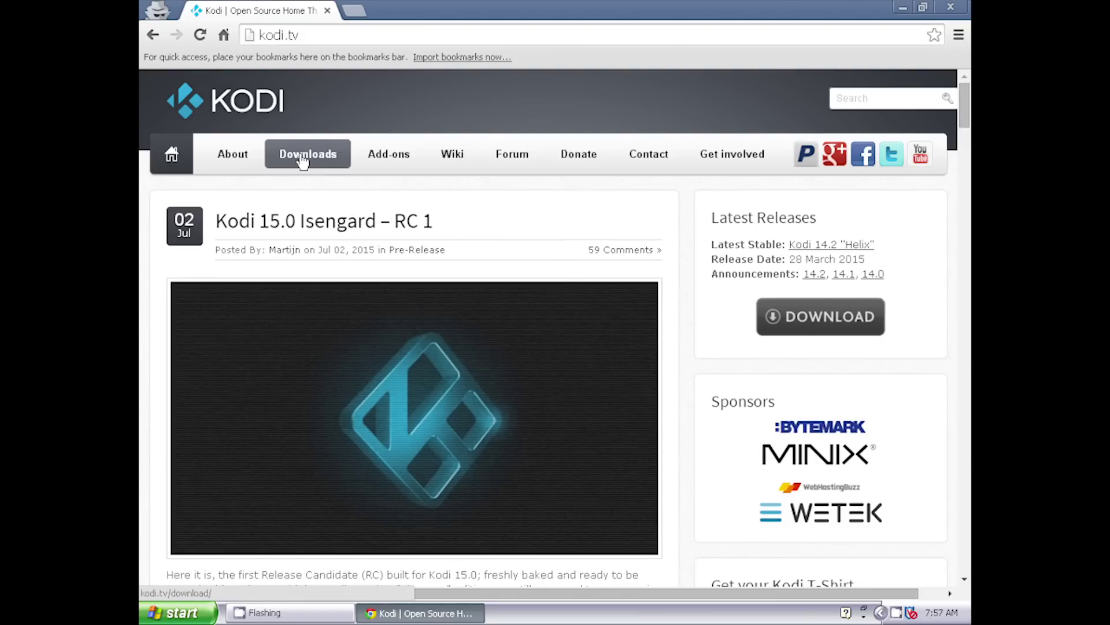
pyautogui.click(302, 160)
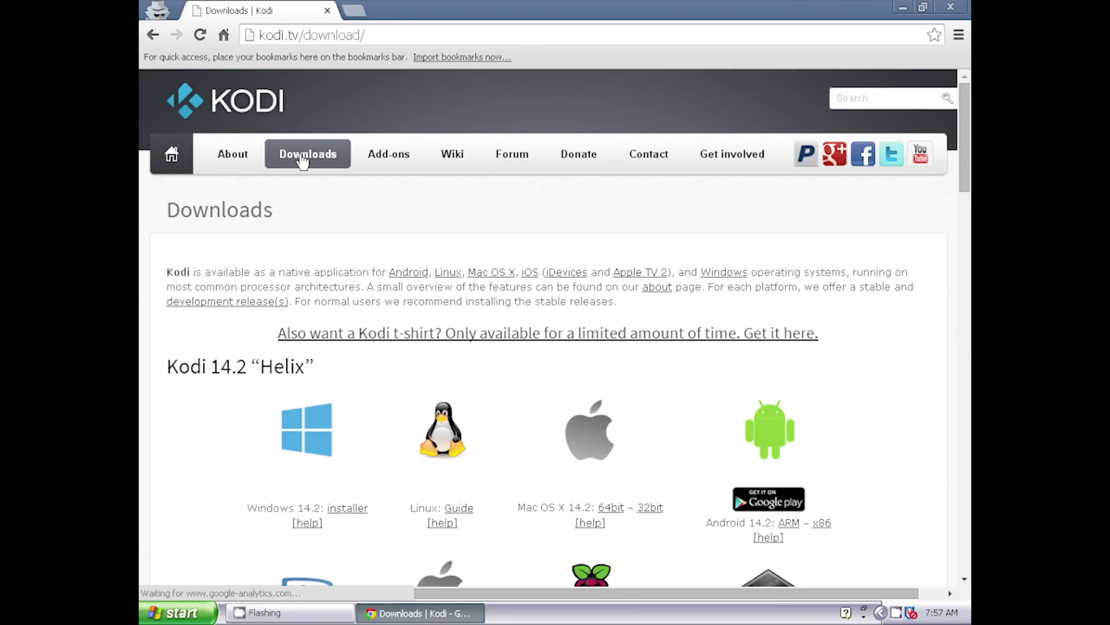
pyautogui.click(799, 529)
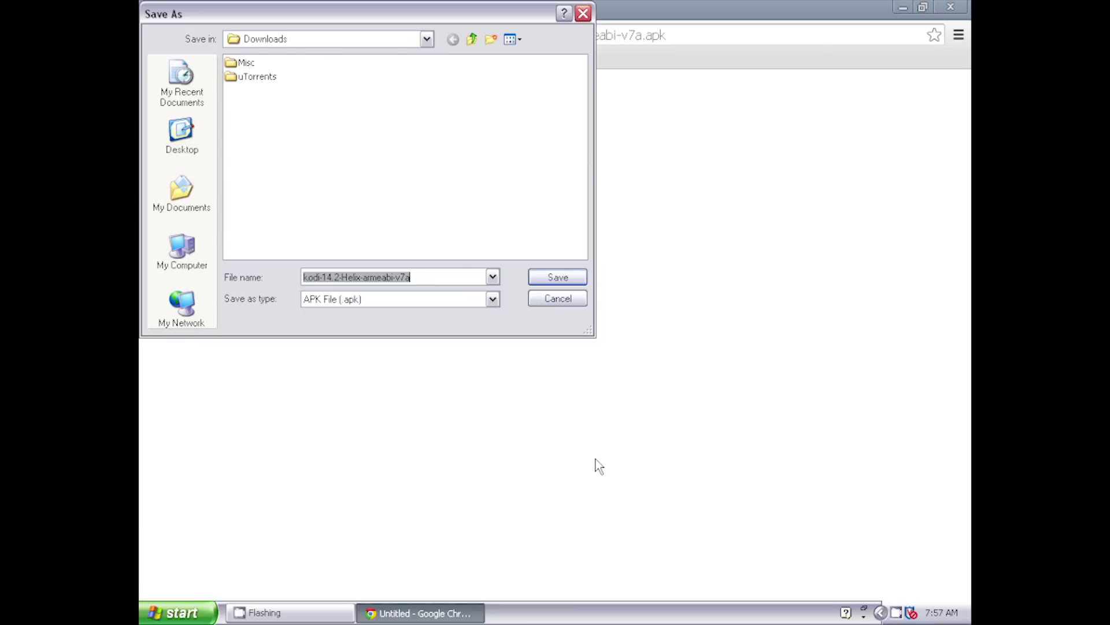
pyautogui.click(192, 157)
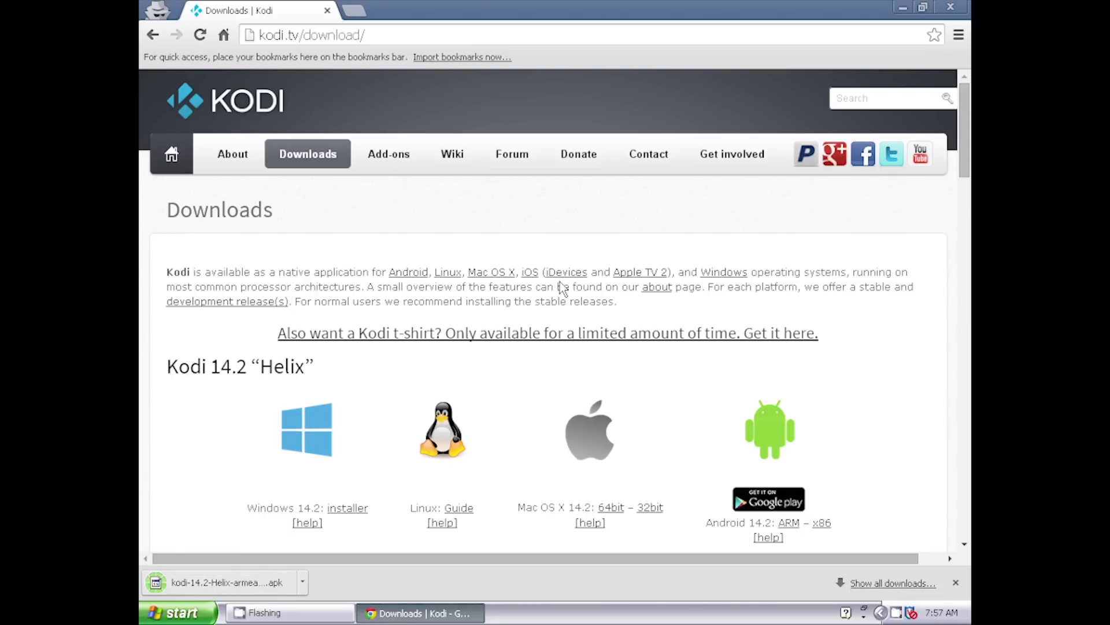
# Step: Close Chrome and extract adbfw128.zip on the Desktop into an adbfw128 folder with the Extraction Wizard
pyautogui.hotkey('alt', 'F4')
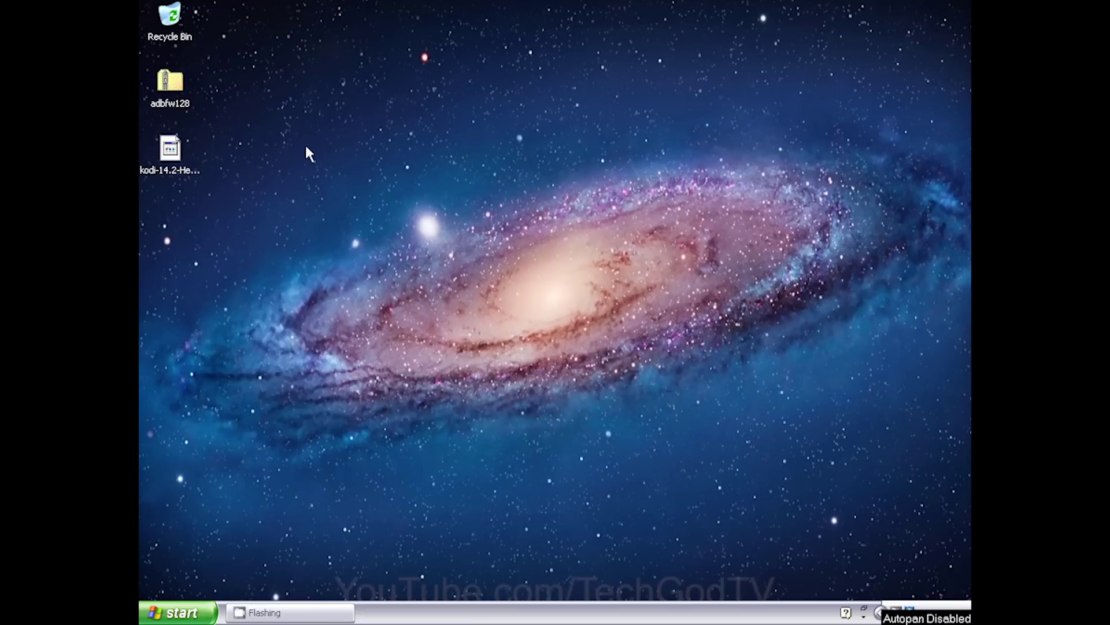
pyautogui.rightClick(174, 82)
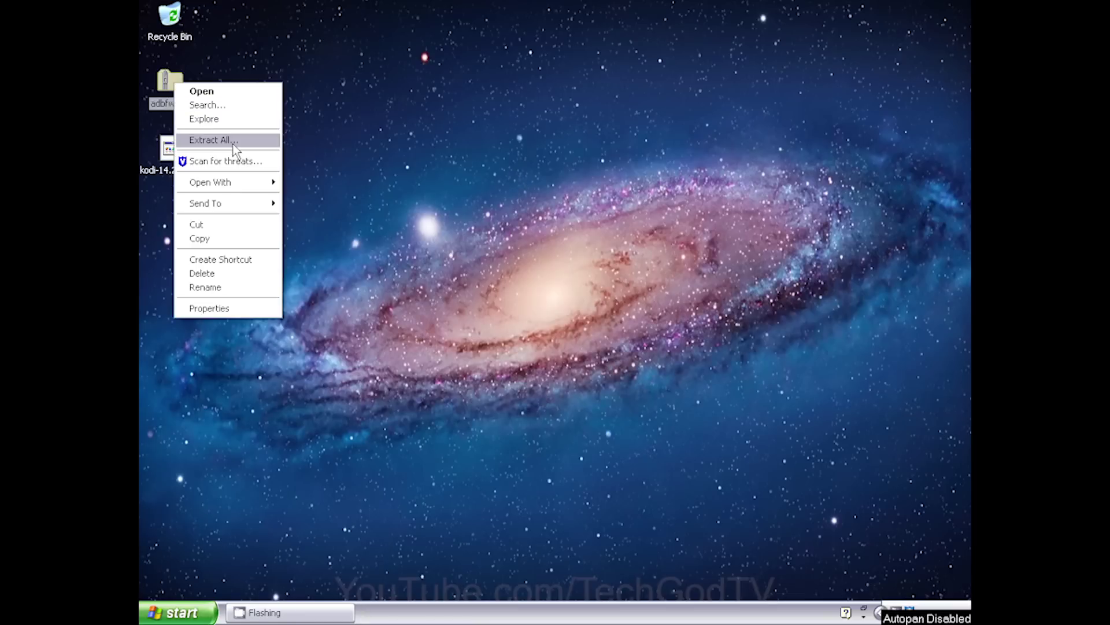
pyautogui.click(236, 141)
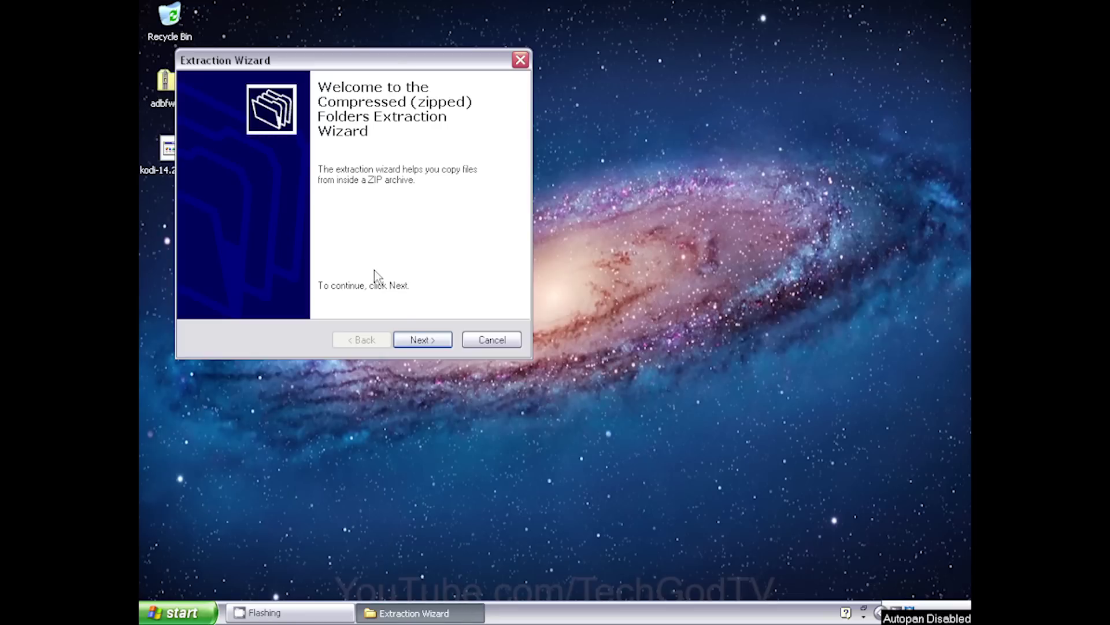
pyautogui.click(426, 347)
pyautogui.click(433, 337)
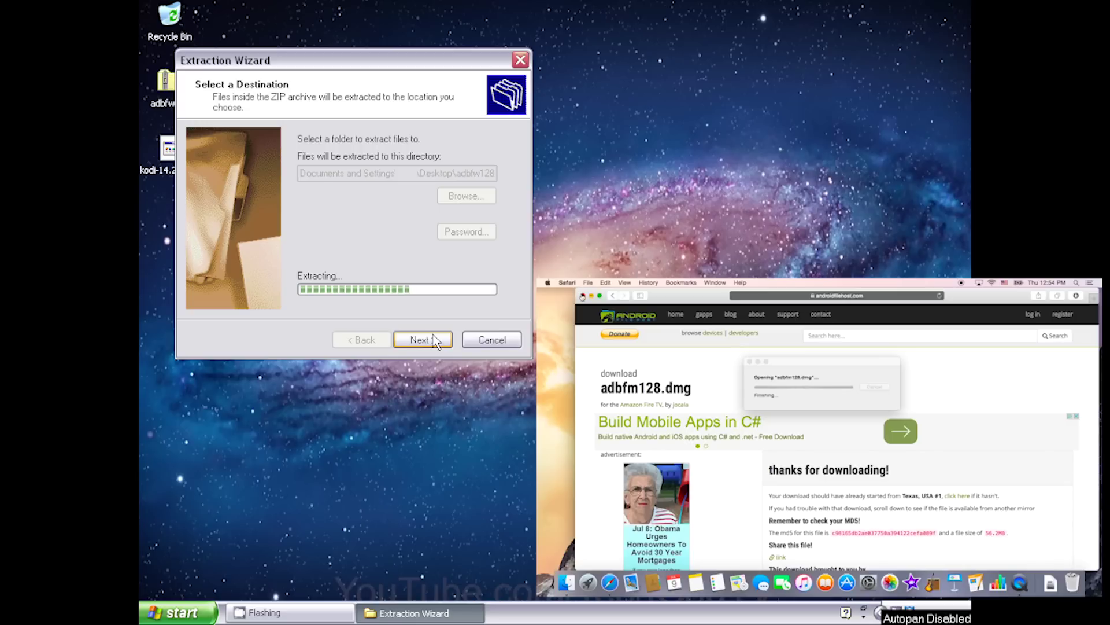
pyautogui.click(583, 296)
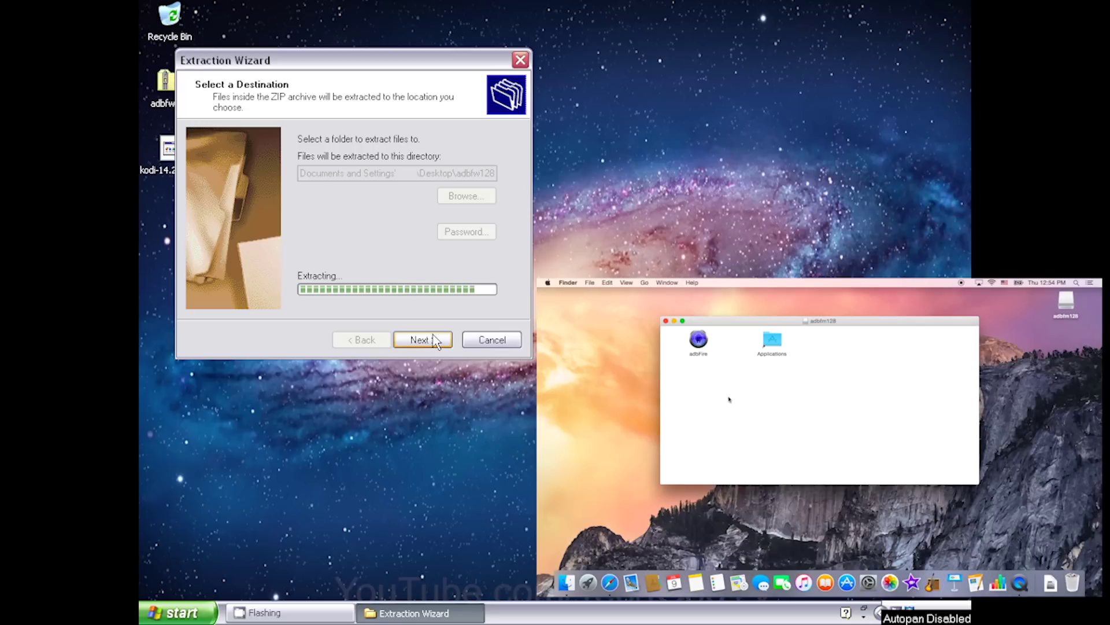
pyautogui.moveTo(698, 349); pyautogui.dragTo(767, 346)
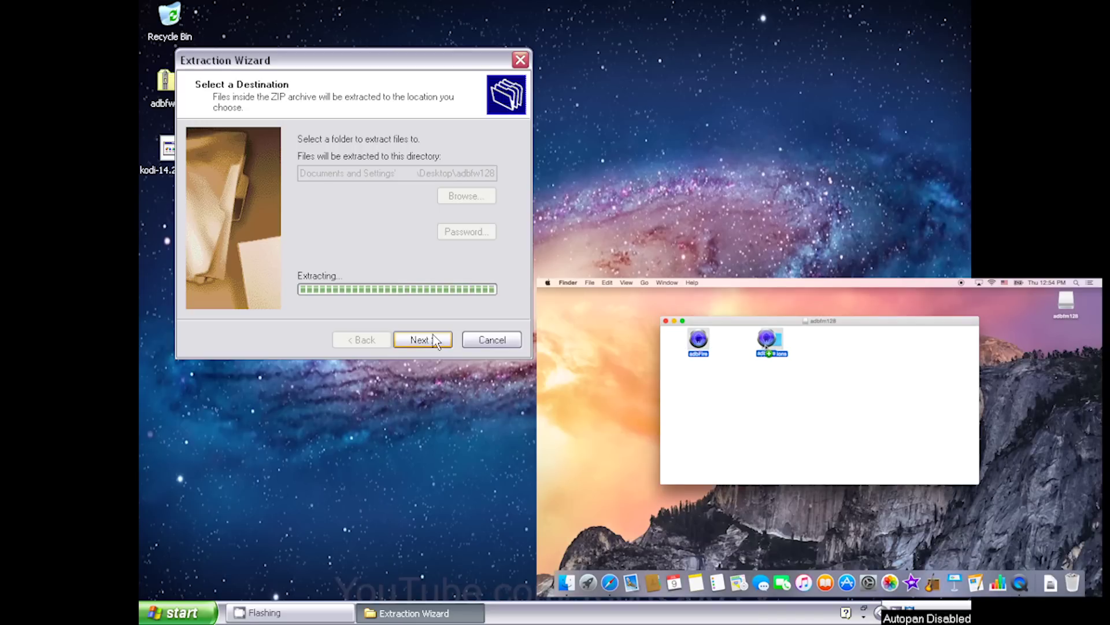
pyautogui.click(434, 340)
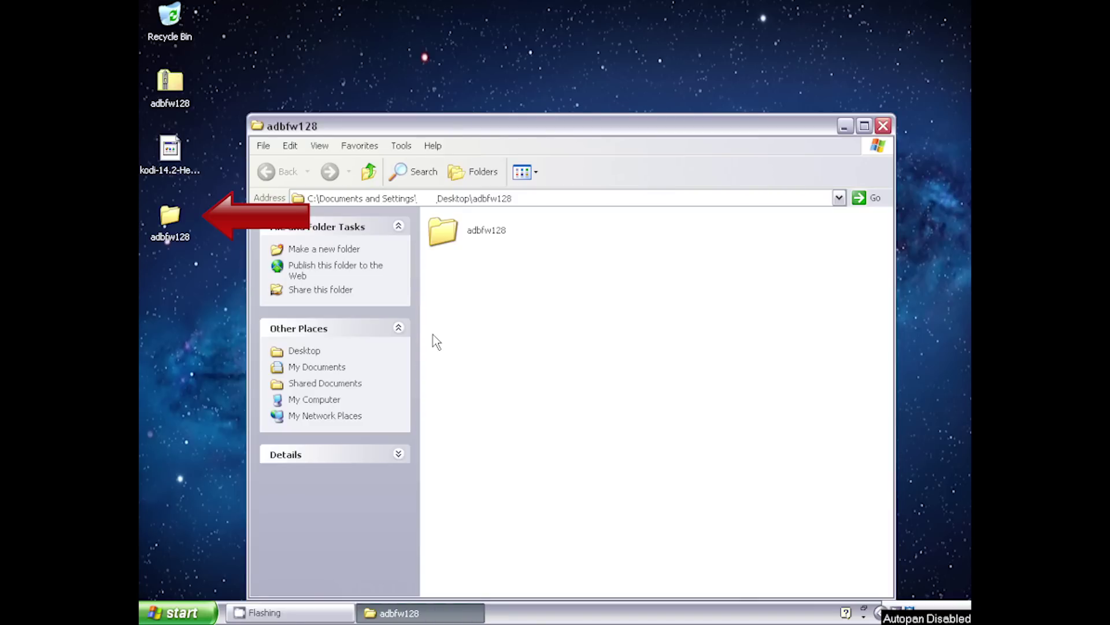
# Step: Run adbFire from the inner adbfw128 folder, allowing it past the security warning
pyautogui.doubleClick(451, 232)
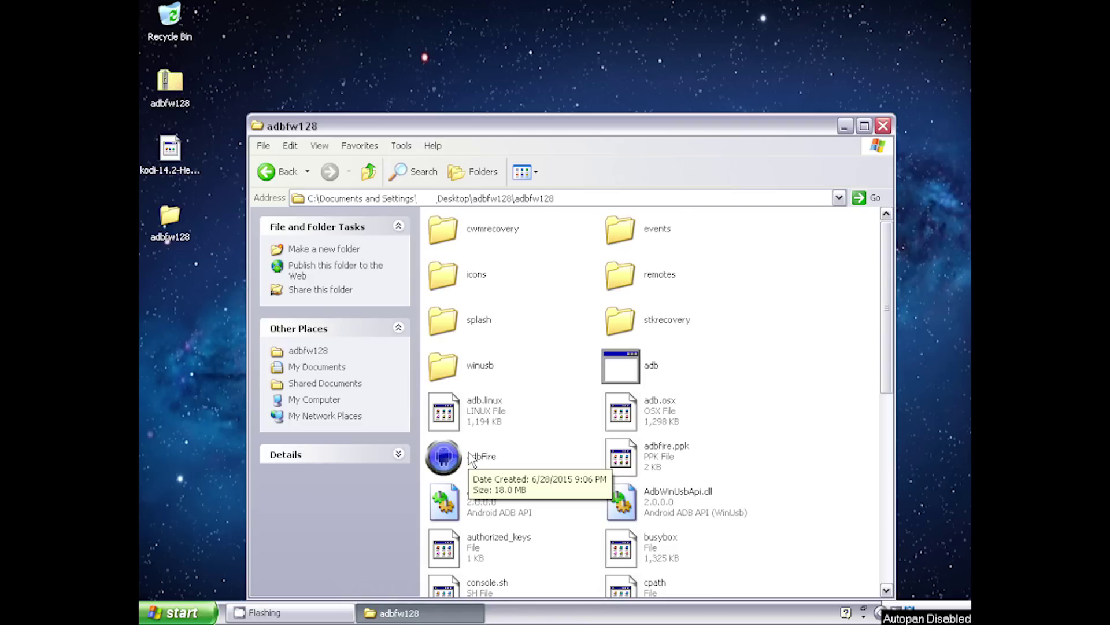
pyautogui.doubleClick(472, 459)
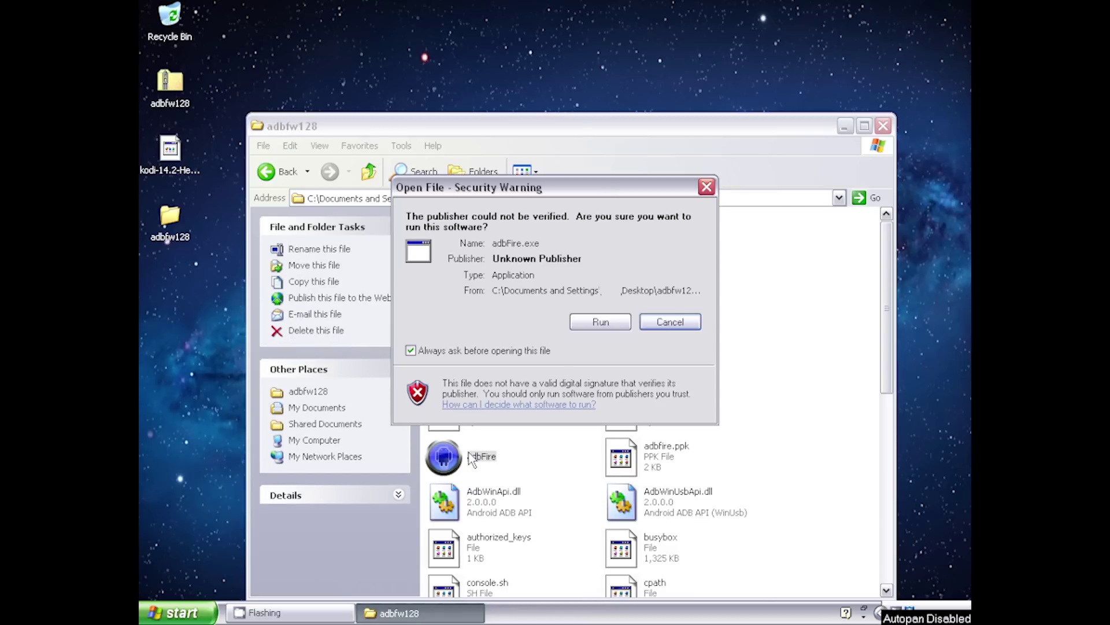
pyautogui.click(596, 324)
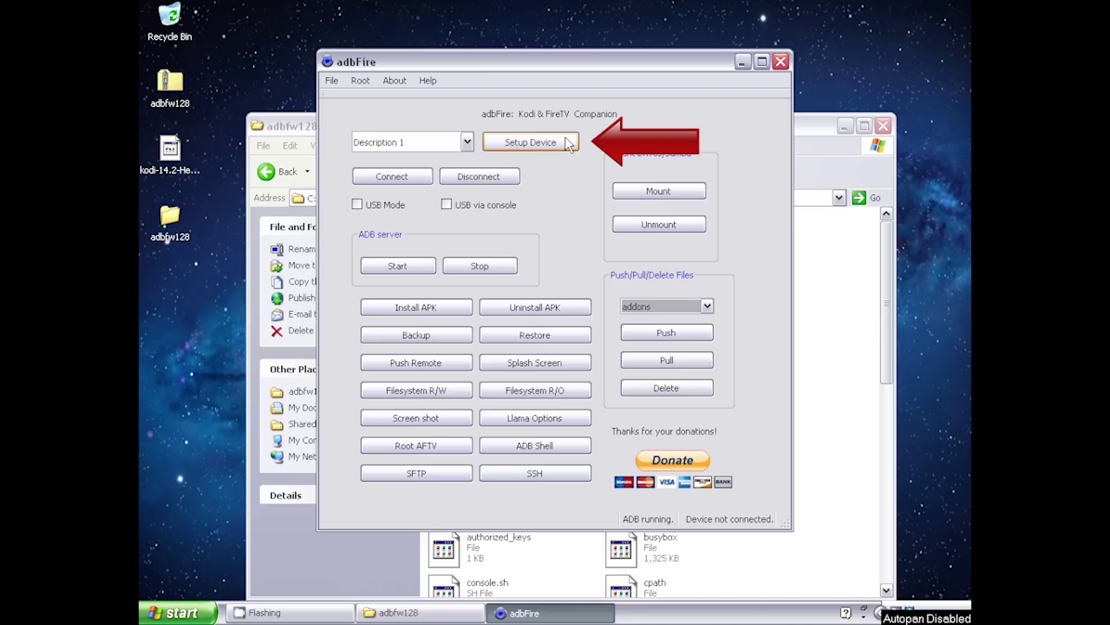
# Step: Save an adbFire device profile named 'Amazon Fire TV' with device IP 192.168.1.13
pyautogui.click(530, 142)
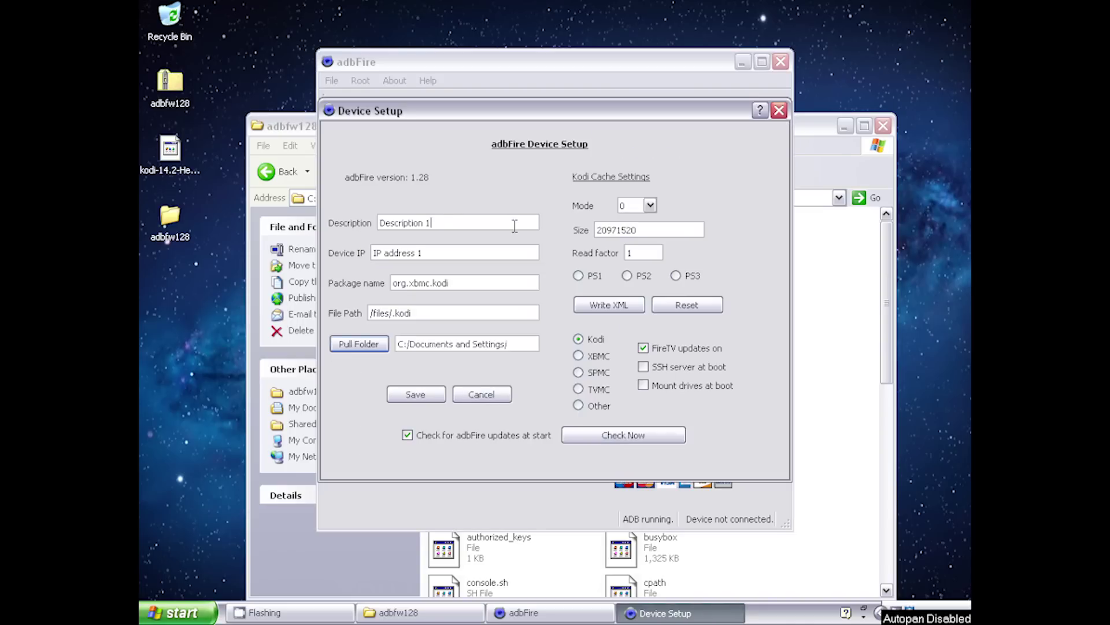
pyautogui.tripleClick(514, 226)
pyautogui.write('Amazon Fire TV')
pyautogui.press('Tab')
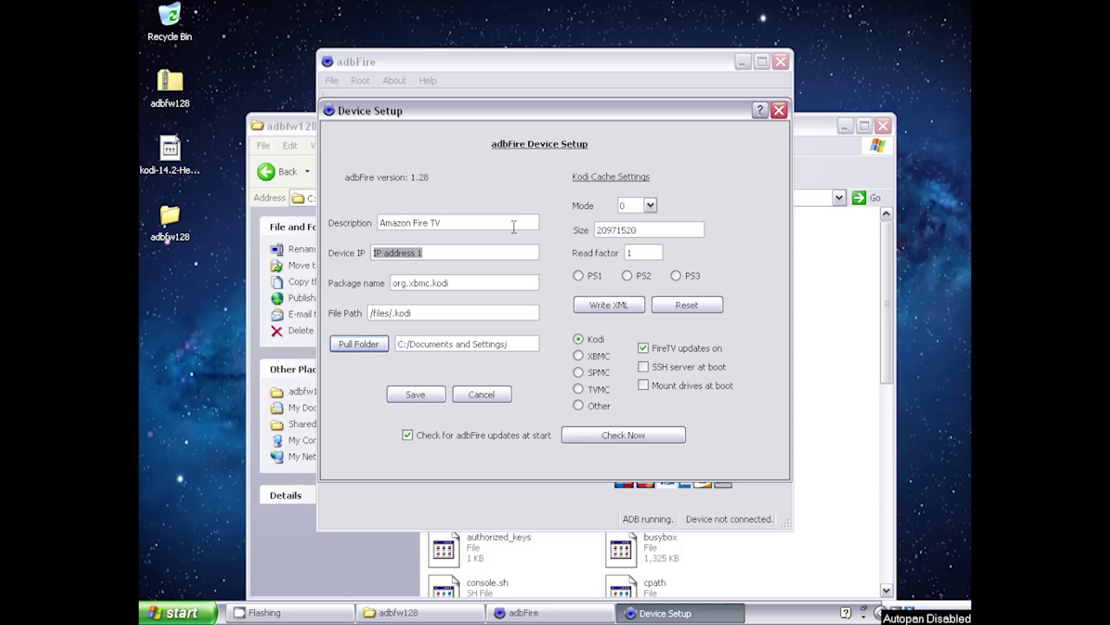
pyautogui.write('192.168')
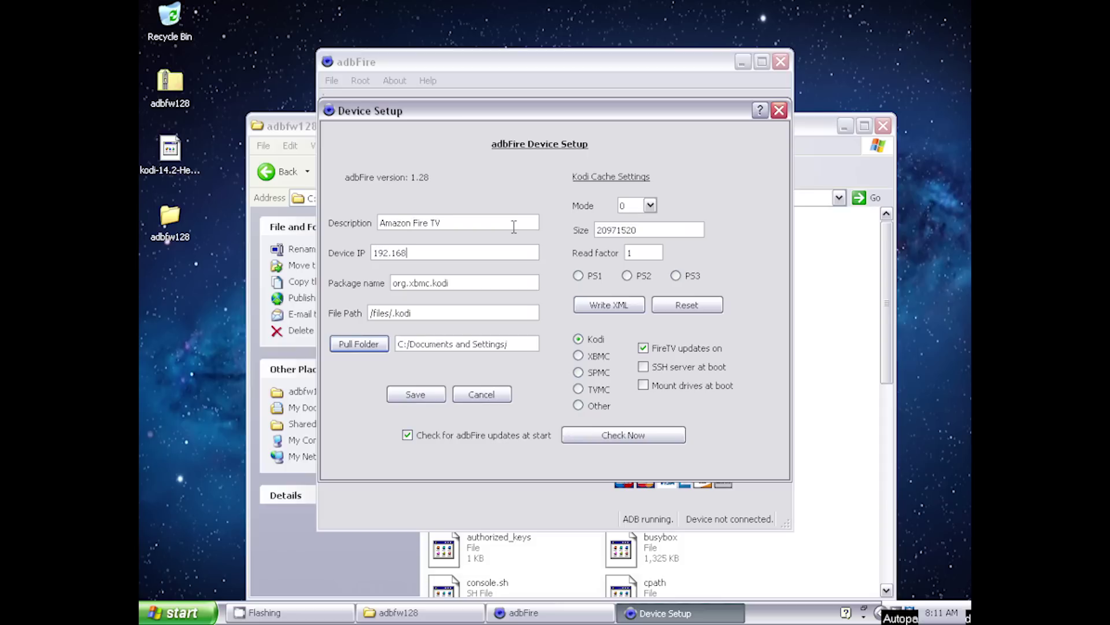
pyautogui.write('.1.13')
pyautogui.click(436, 395)
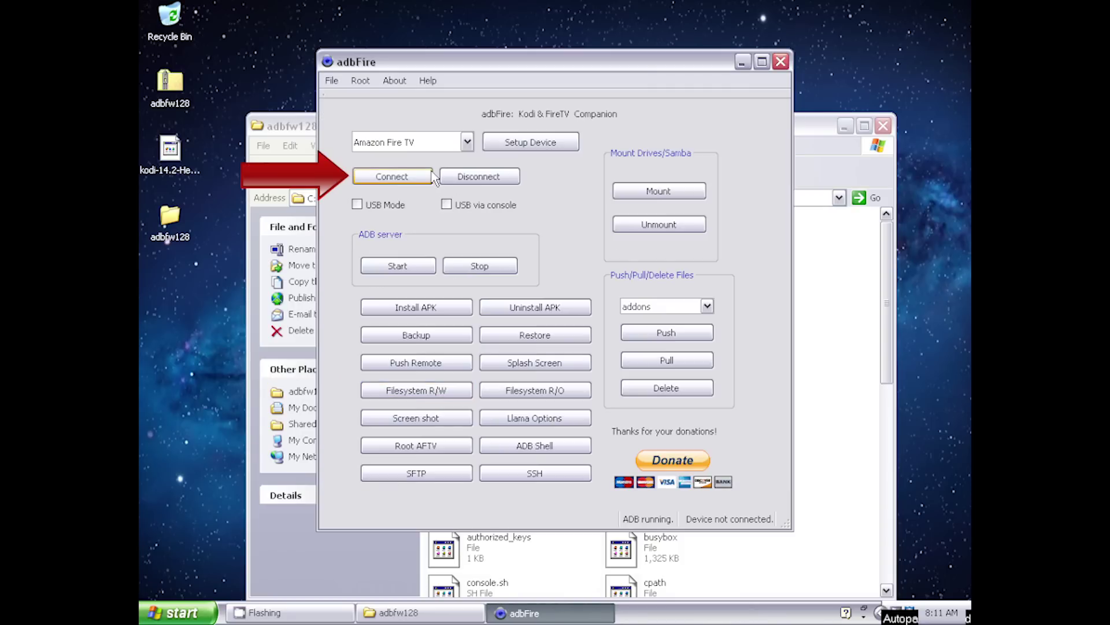
# Step: Connect to the Fire TV, install kodi-14.2-Helix-armeabi-v7a.apk from the Desktop, then disconnect
pyautogui.click(413, 178)
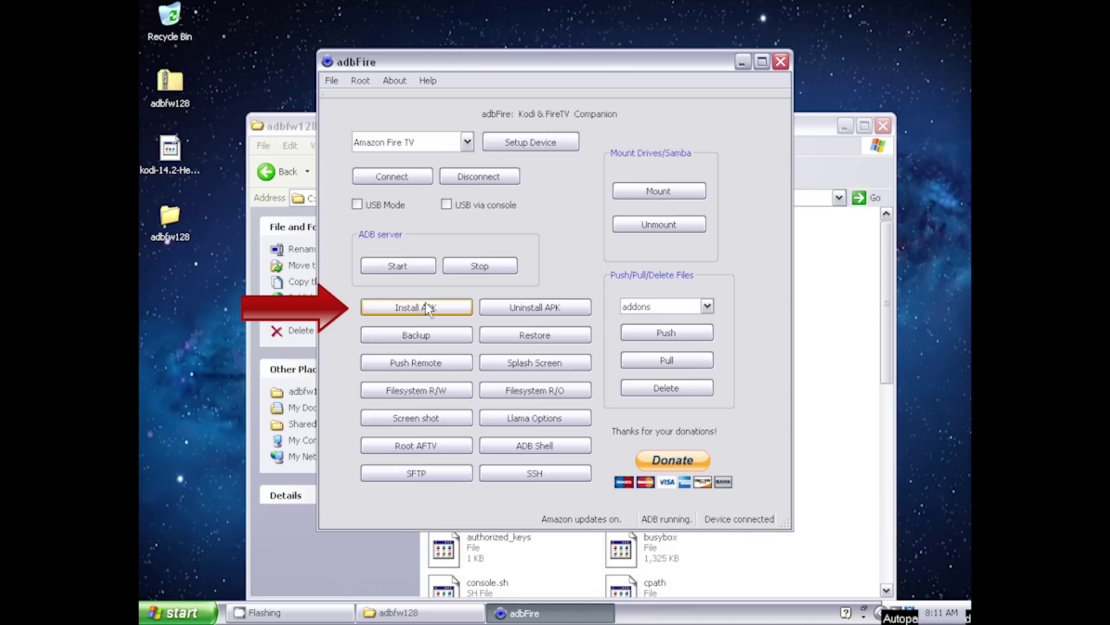
pyautogui.click(428, 308)
pyautogui.click(372, 209)
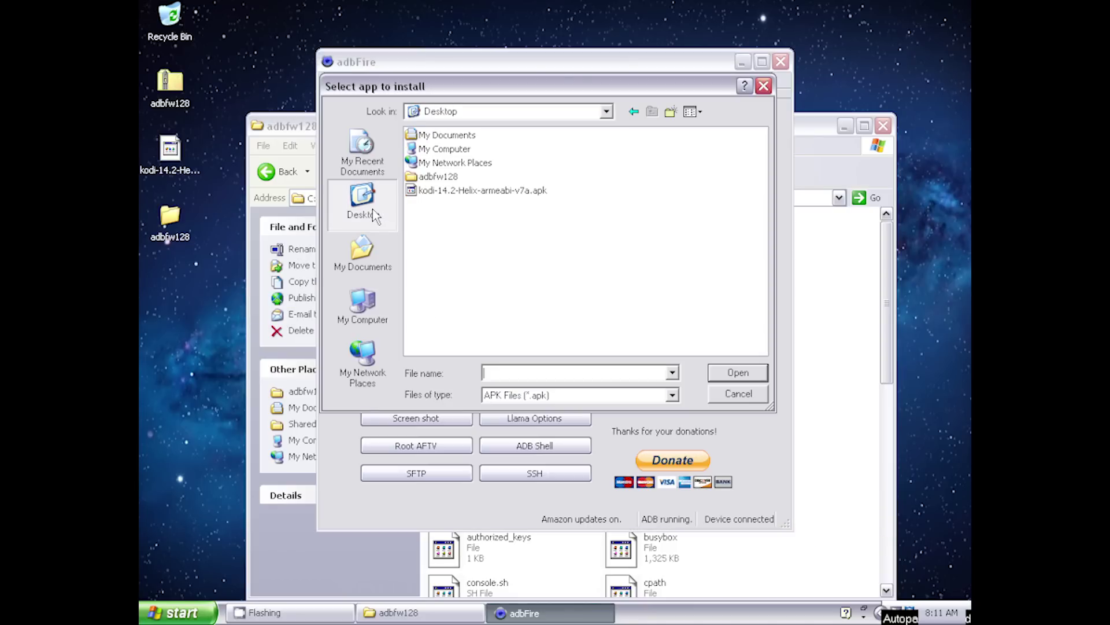
pyautogui.click(441, 192)
pyautogui.click(730, 373)
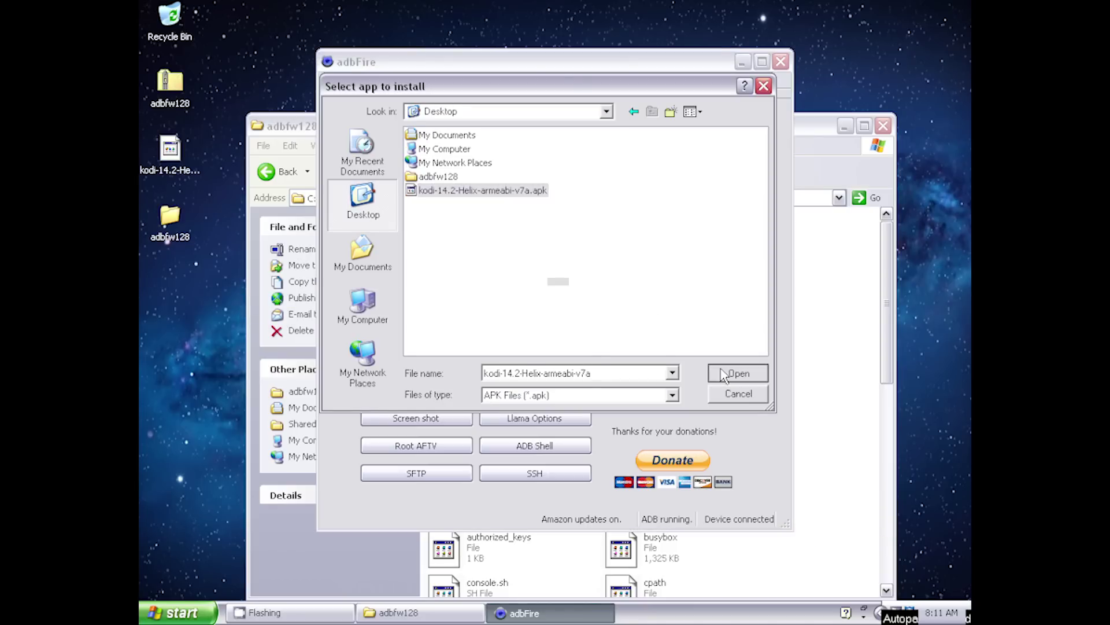
pyautogui.click(522, 317)
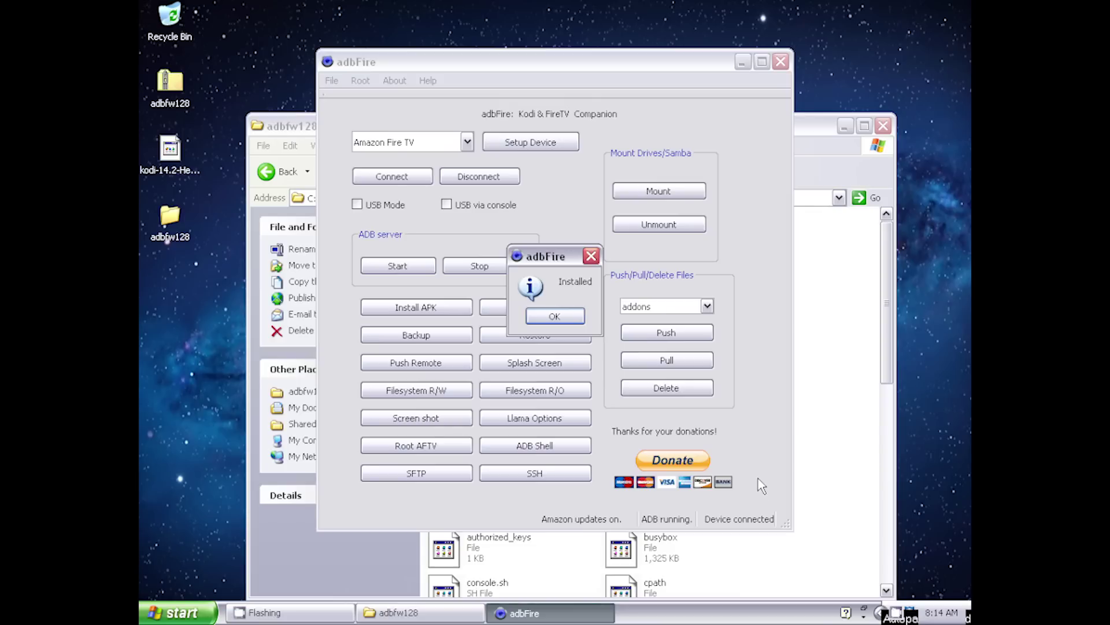
pyautogui.click(572, 317)
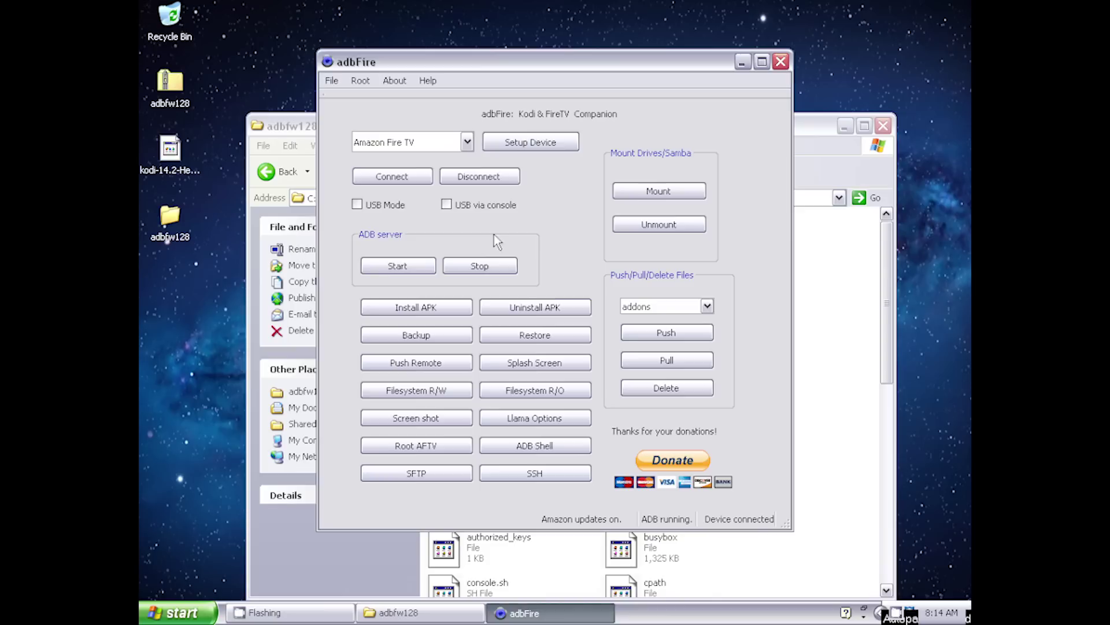
pyautogui.click(494, 172)
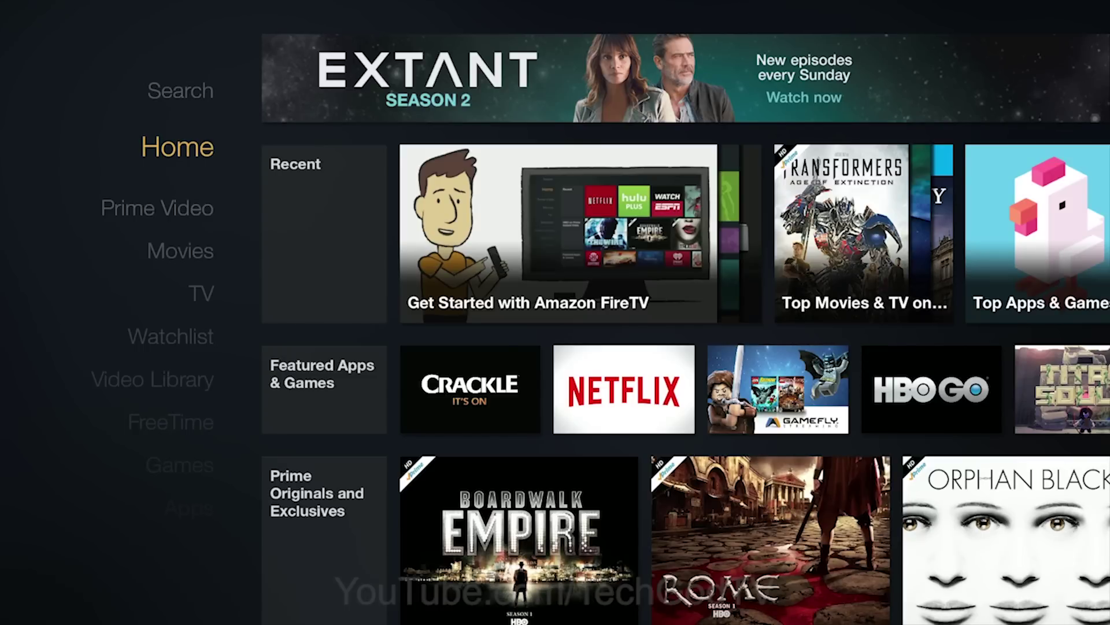
# Step: Open Kodi 14.2 (59.77 MB) in Settings > Applications > Manage Installed Applications
pyautogui.press('Down')
pyautogui.press('Down')
pyautogui.press('Down')
pyautogui.press('Down')
pyautogui.press('Down')
pyautogui.press('Down')
pyautogui.press('Down')
pyautogui.press('Down')
pyautogui.press('Down')
pyautogui.press('Down')
pyautogui.press('Down')
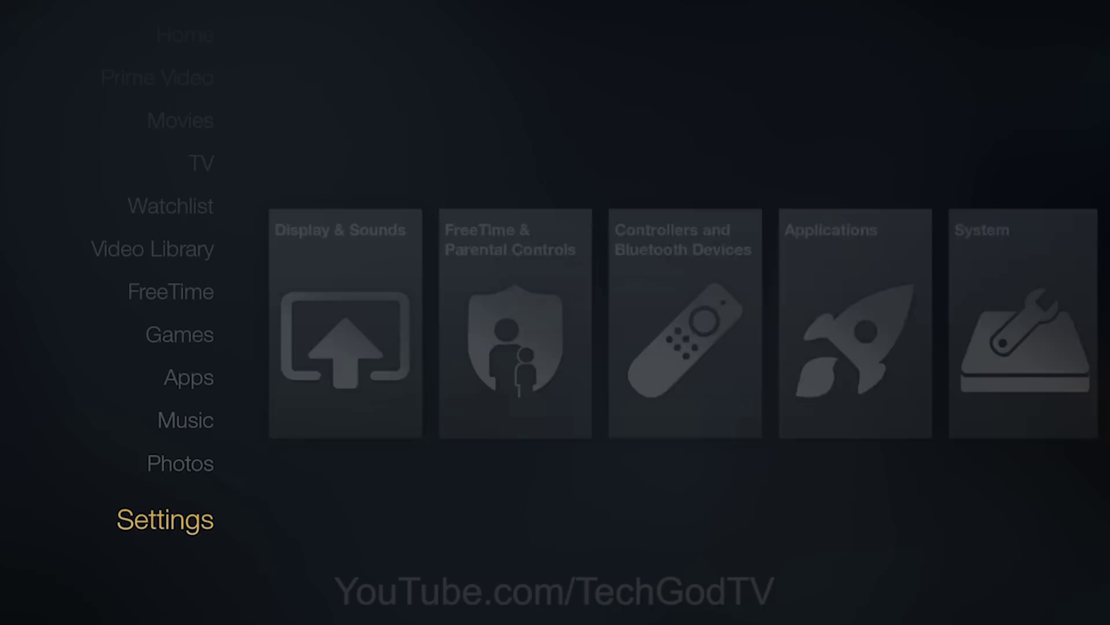
pyautogui.press('Right')
pyautogui.press('Right')
pyautogui.press('Right')
pyautogui.press('Right')
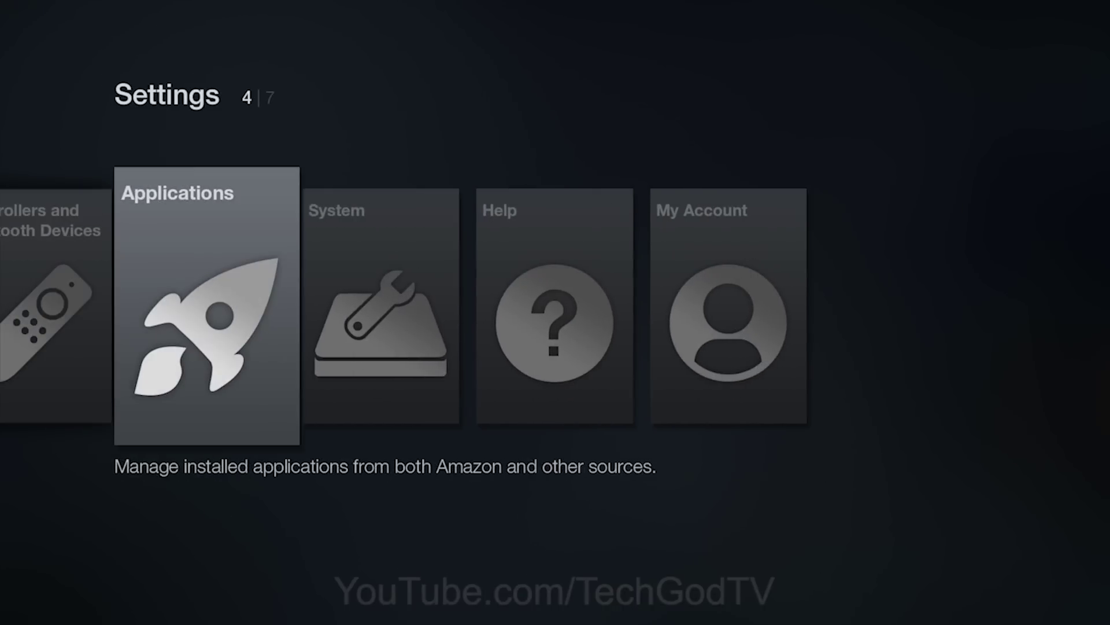
pyautogui.press('Return')
pyautogui.press('Down')
pyautogui.press('Down')
pyautogui.press('Down')
pyautogui.press('Down')
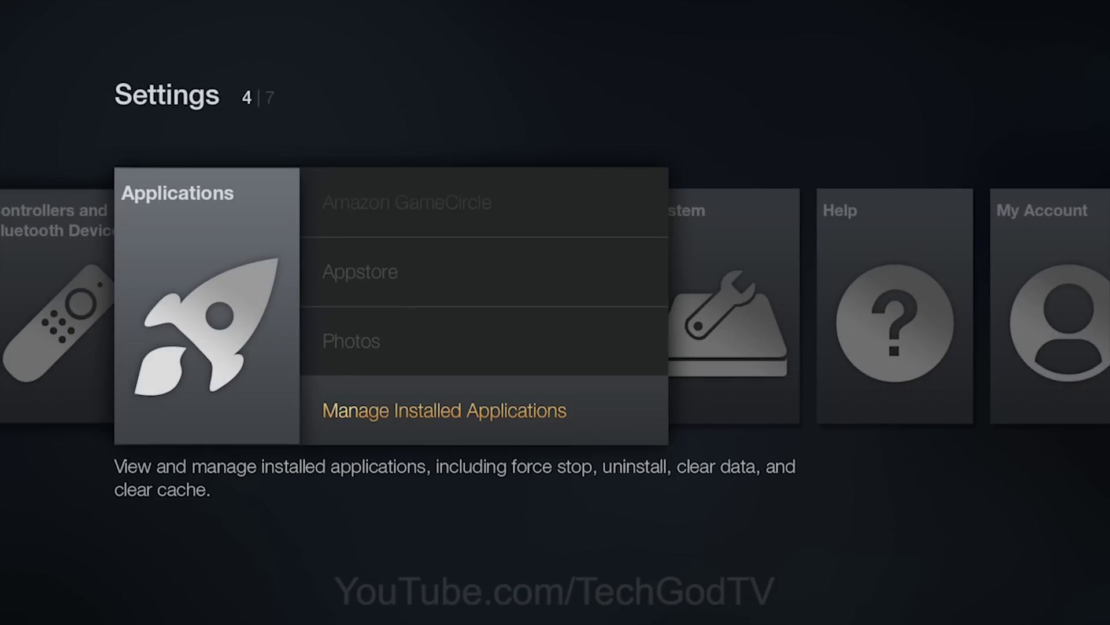
pyautogui.press('Return')
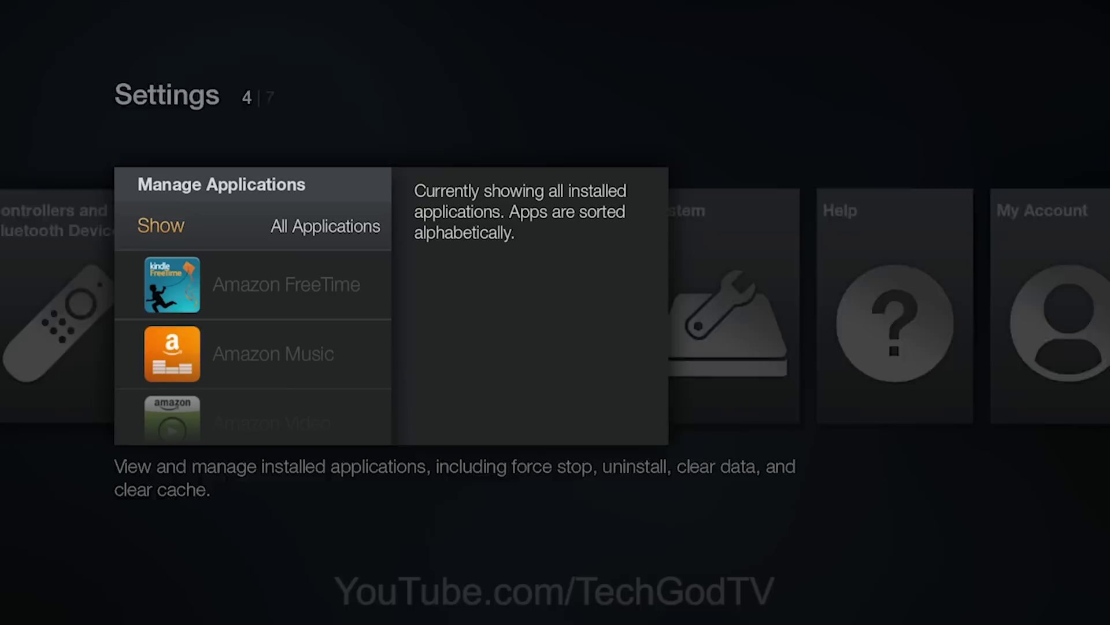
pyautogui.press('Down')
pyautogui.press('Down')
pyautogui.press('Down')
pyautogui.press('Down')
pyautogui.press('Down')
pyautogui.press('Down')
pyautogui.press('Down')
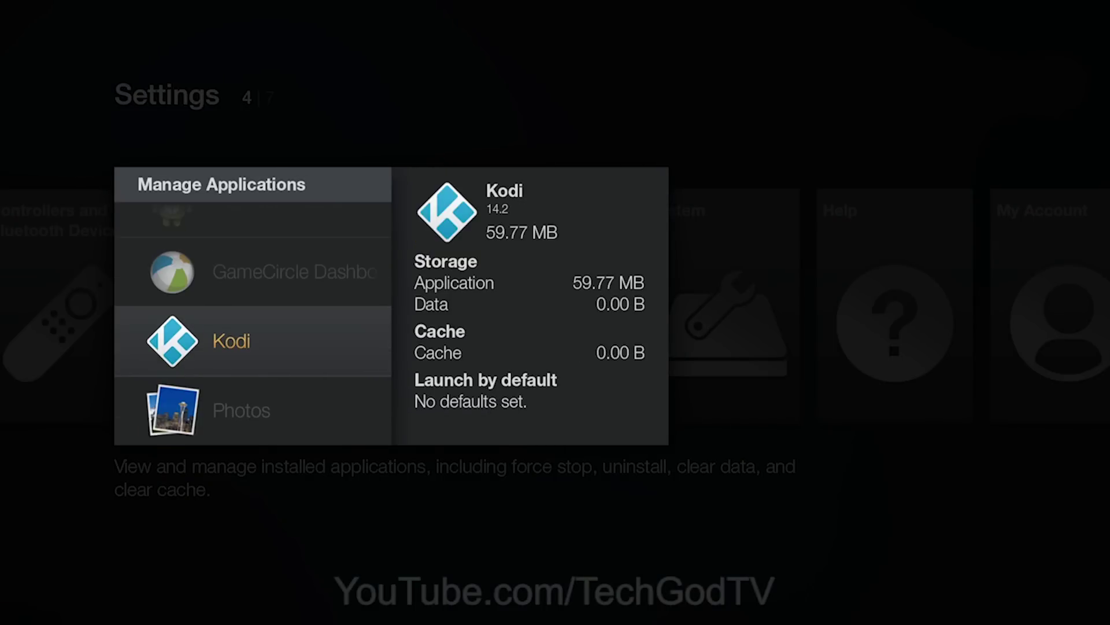
pyautogui.press('Return')
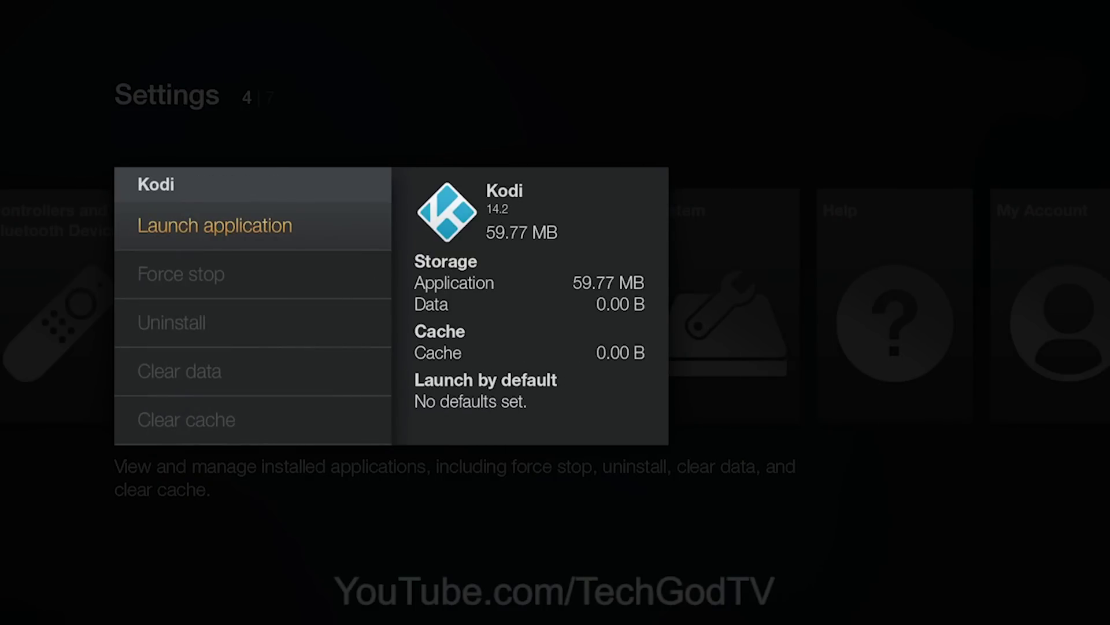